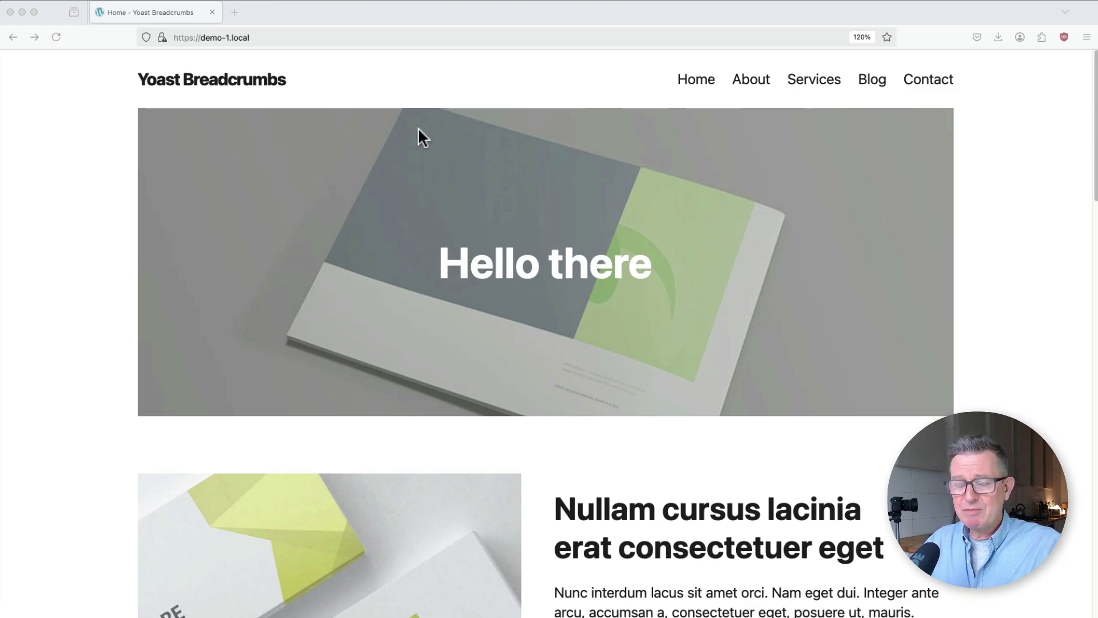
Check text breadcrumbs on Blog, the first post, and Tutorials and News categories, then return to the Dashboard
click(872, 80)
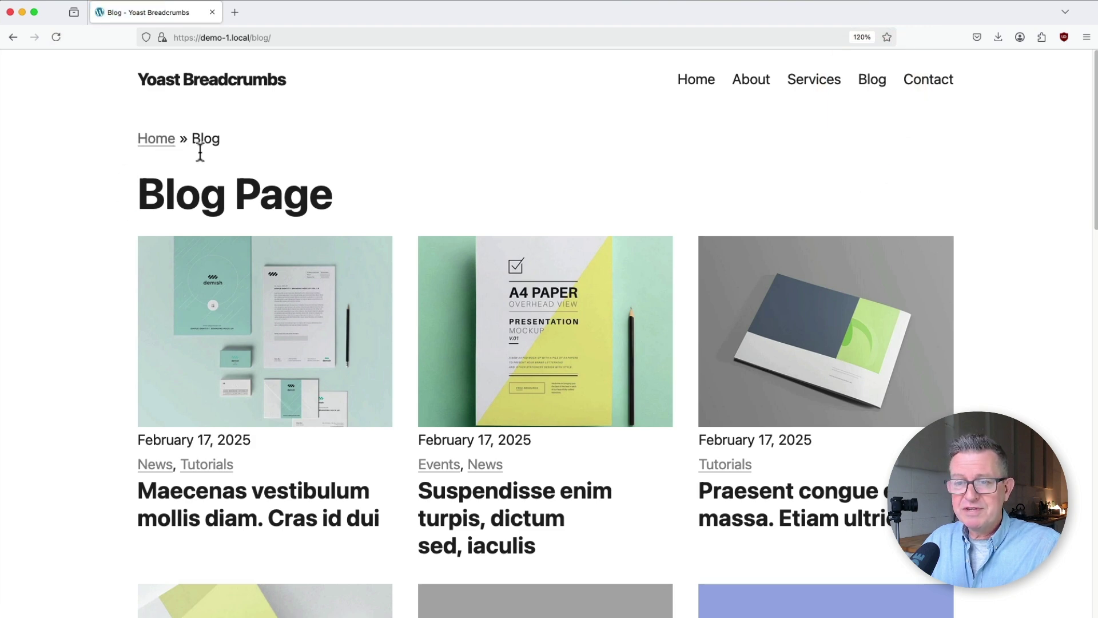
click(279, 315)
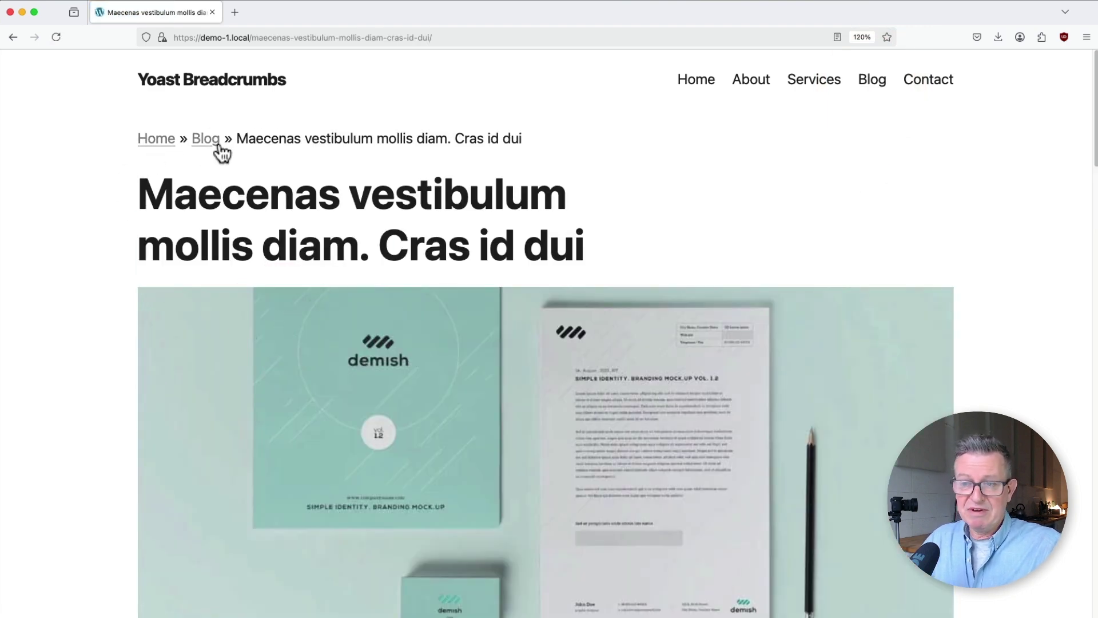
scroll(423, 241, down, 6)
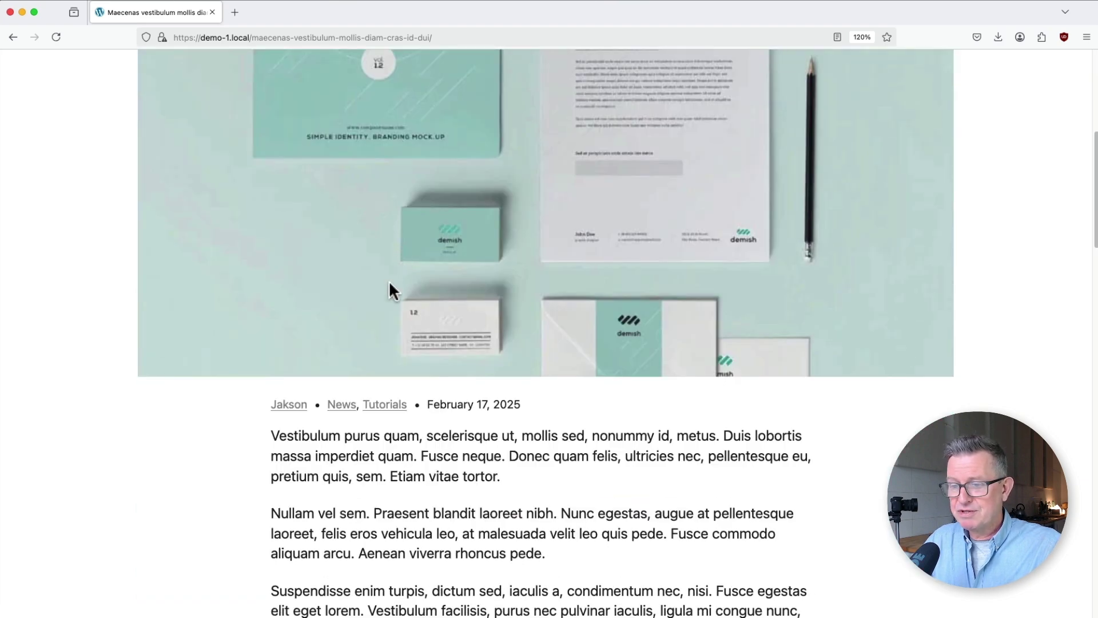
click(387, 405)
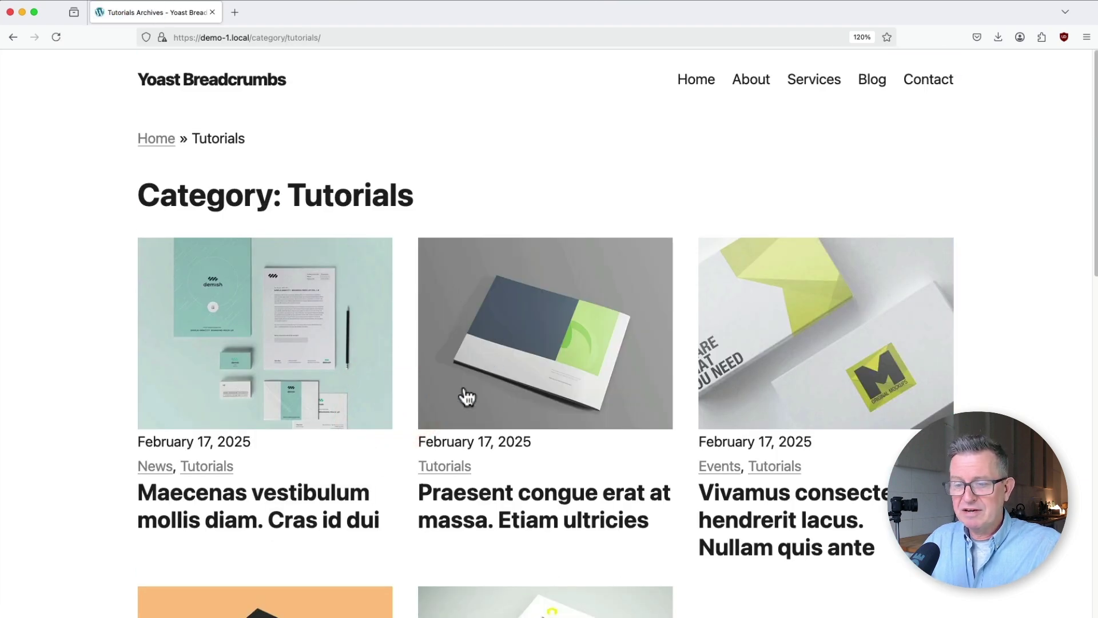
click(155, 465)
key(super+Tab)
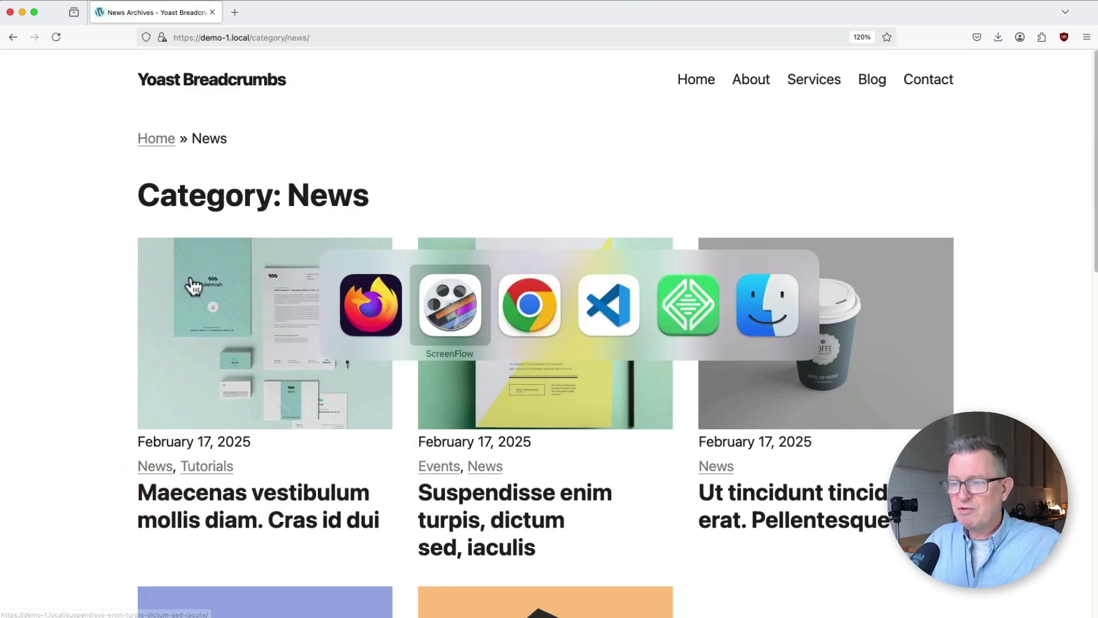
click(538, 312)
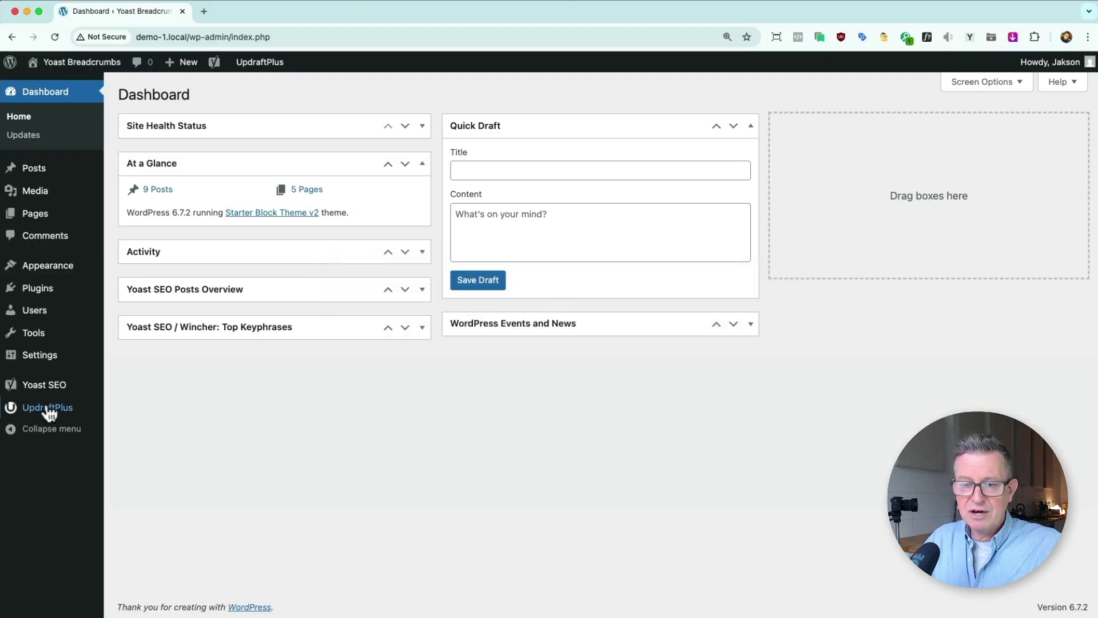
key(super+Tab)
click(423, 312)
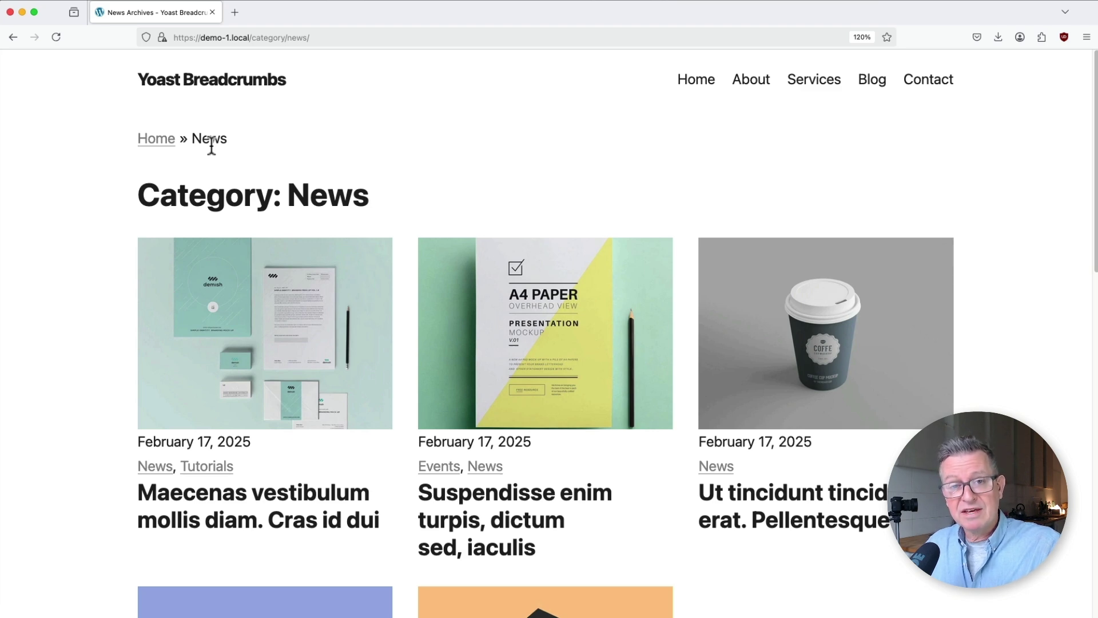
key(super+Tab)
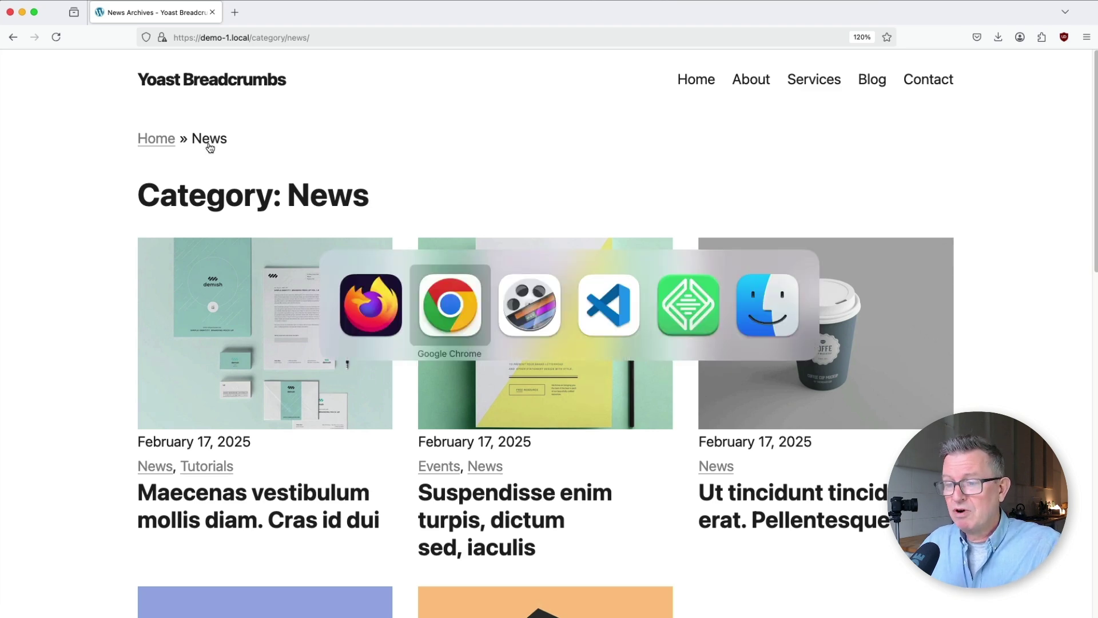
mouse_move(70, 387)
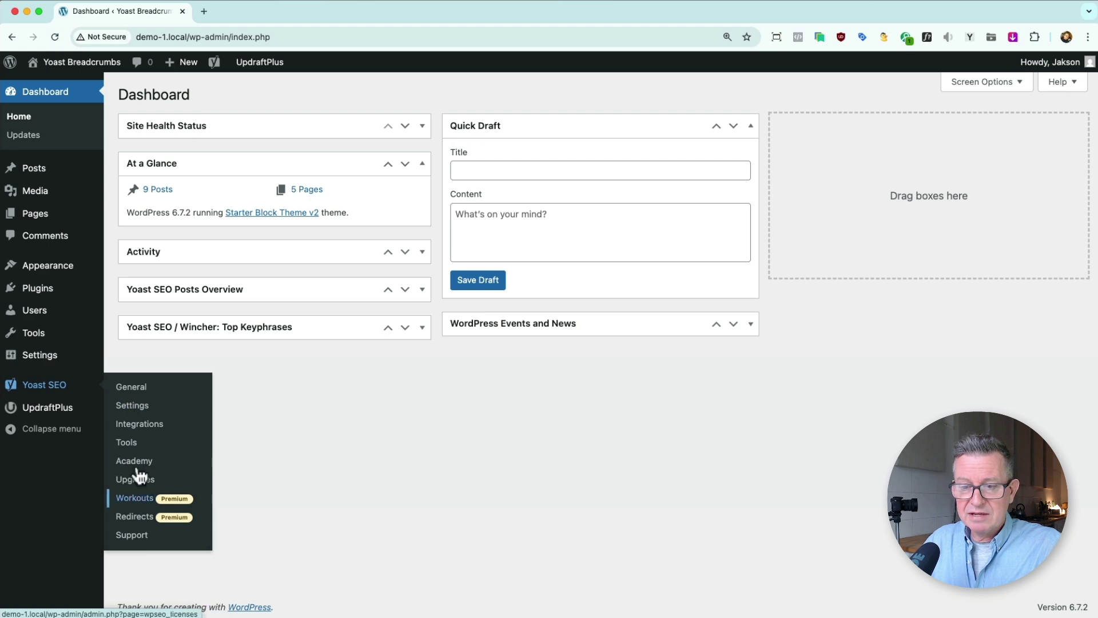
Open Yoast SEO's Advanced Breadcrumbs settings
click(140, 408)
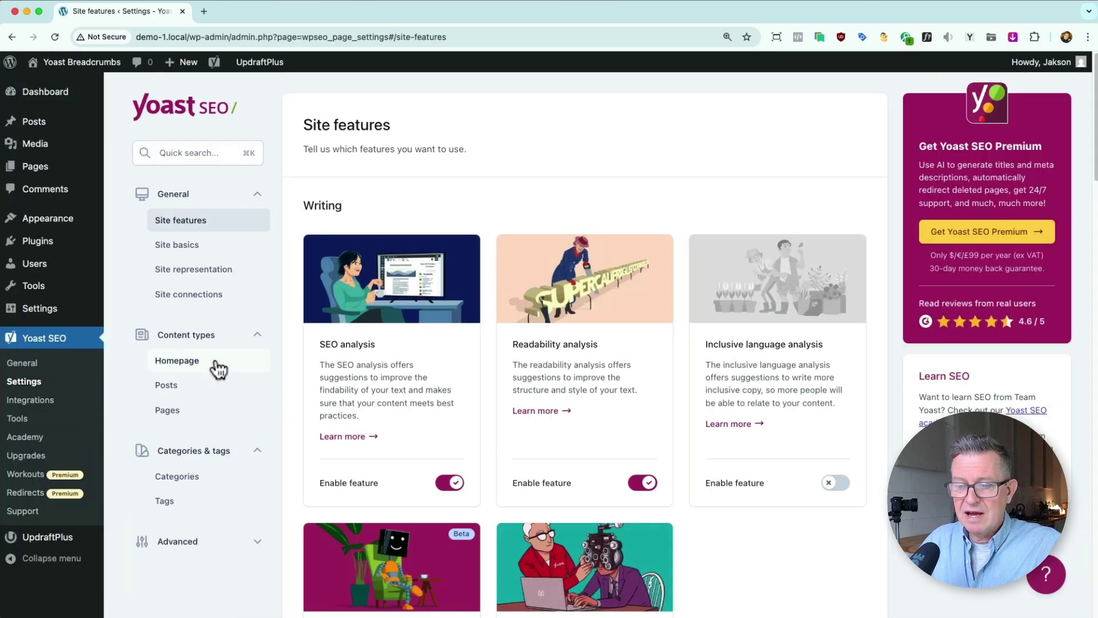
scroll(215, 368, down, 10)
scroll(215, 243, up, 1)
click(231, 198)
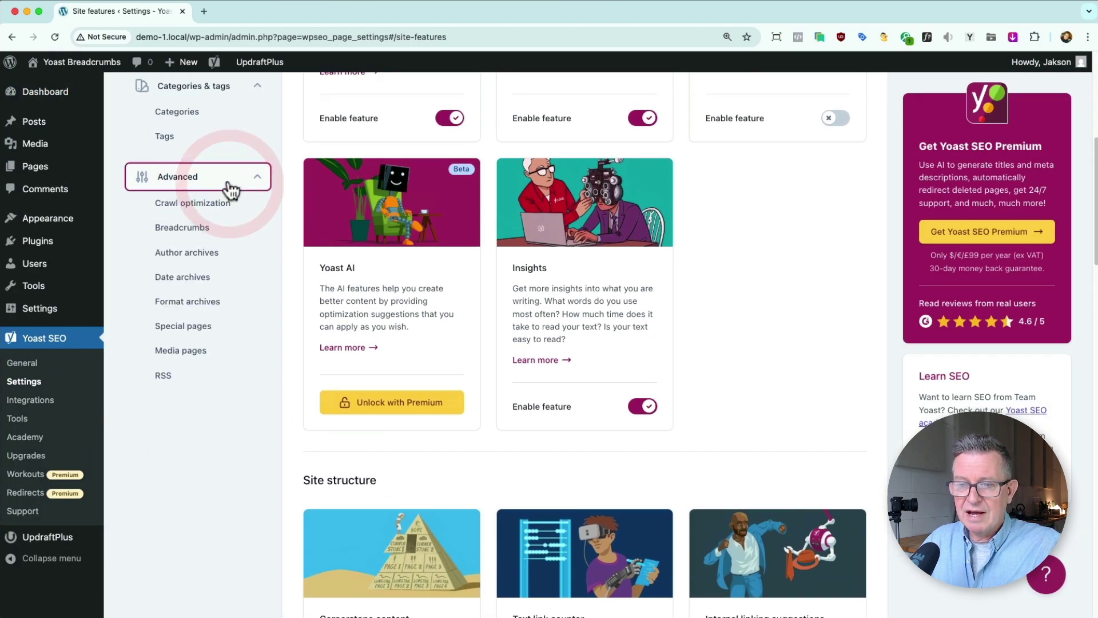
click(188, 228)
click(541, 225)
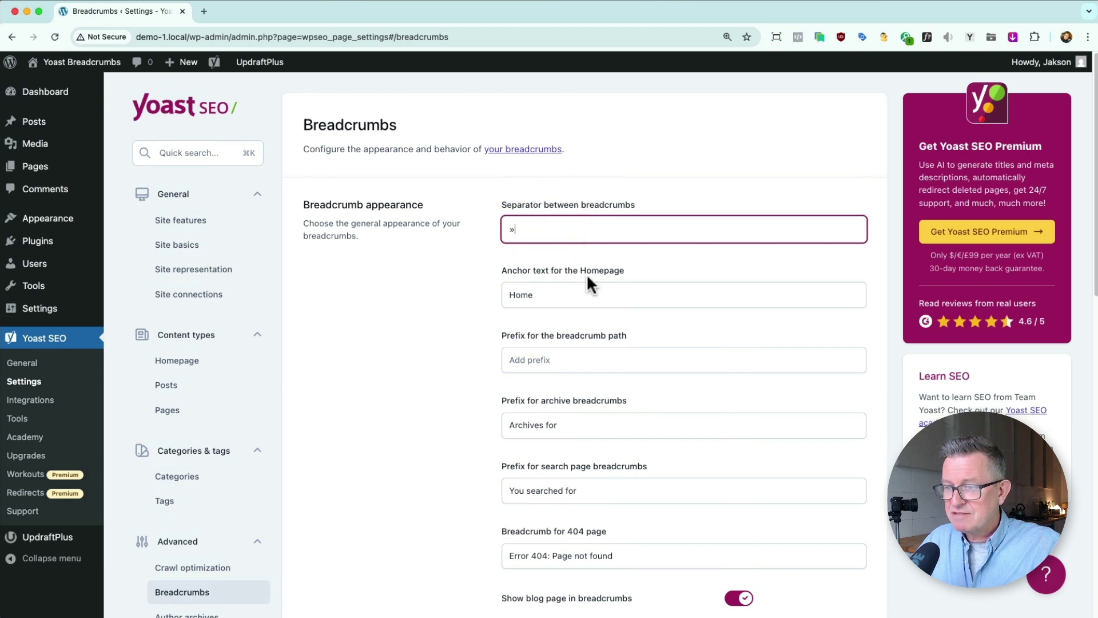
Try >>> as the separator, revert to », and select the Home anchor text
double_click(522, 292)
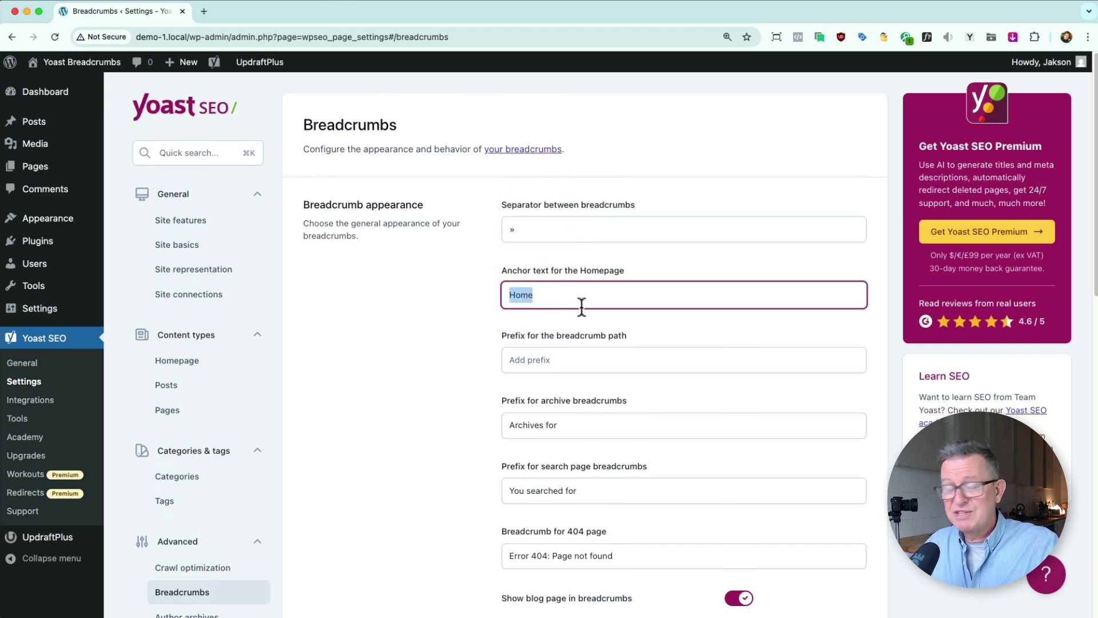
double_click(511, 230)
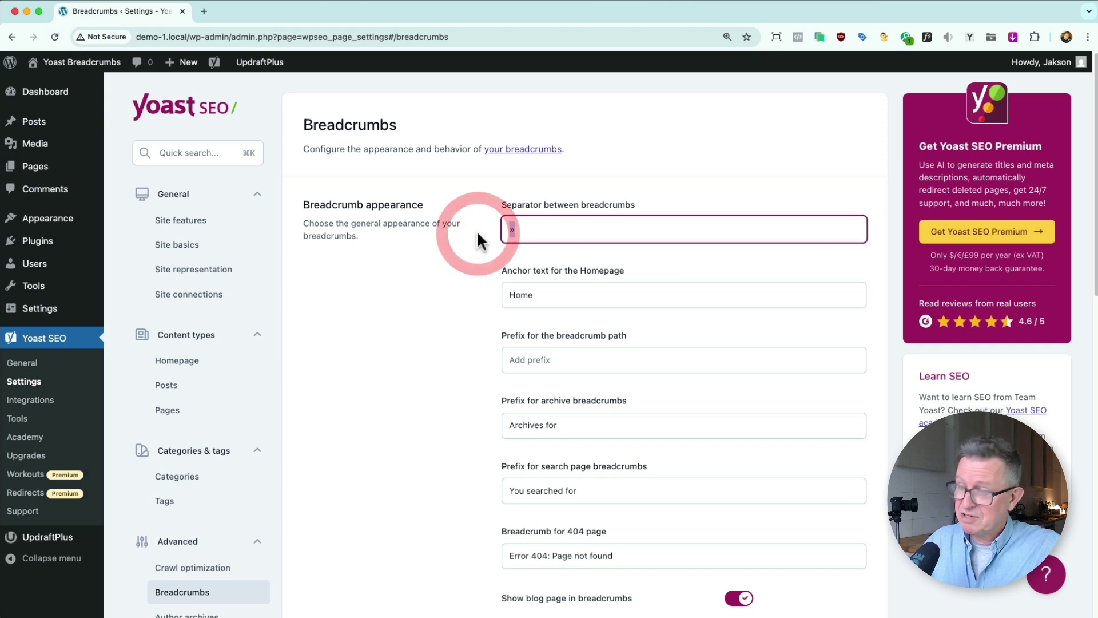
text(>>>)
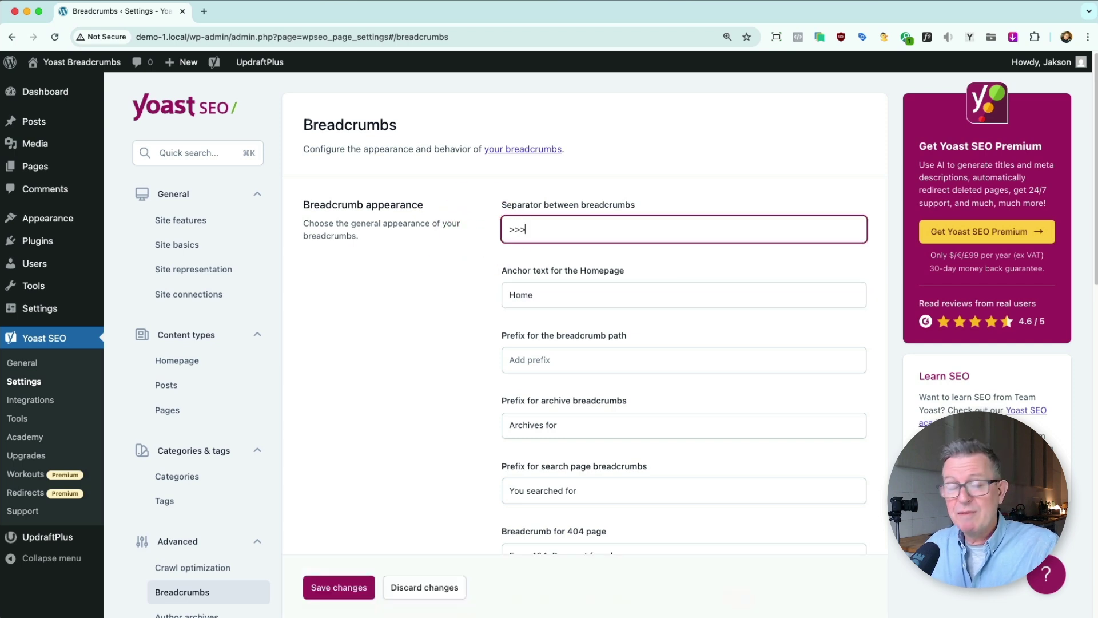
key(super+z)
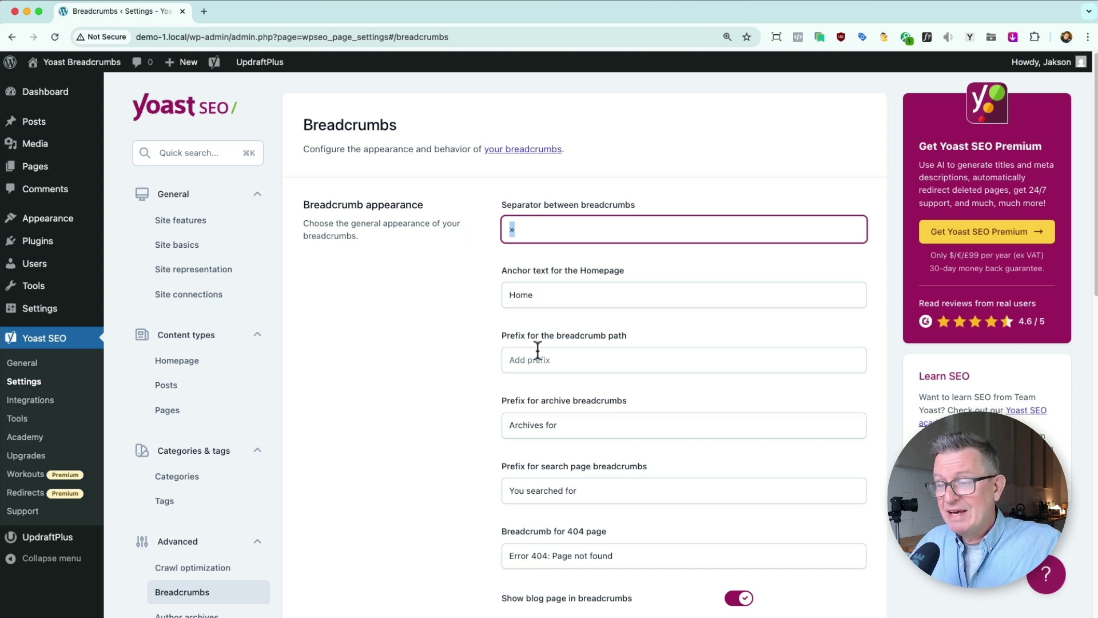
double_click(520, 295)
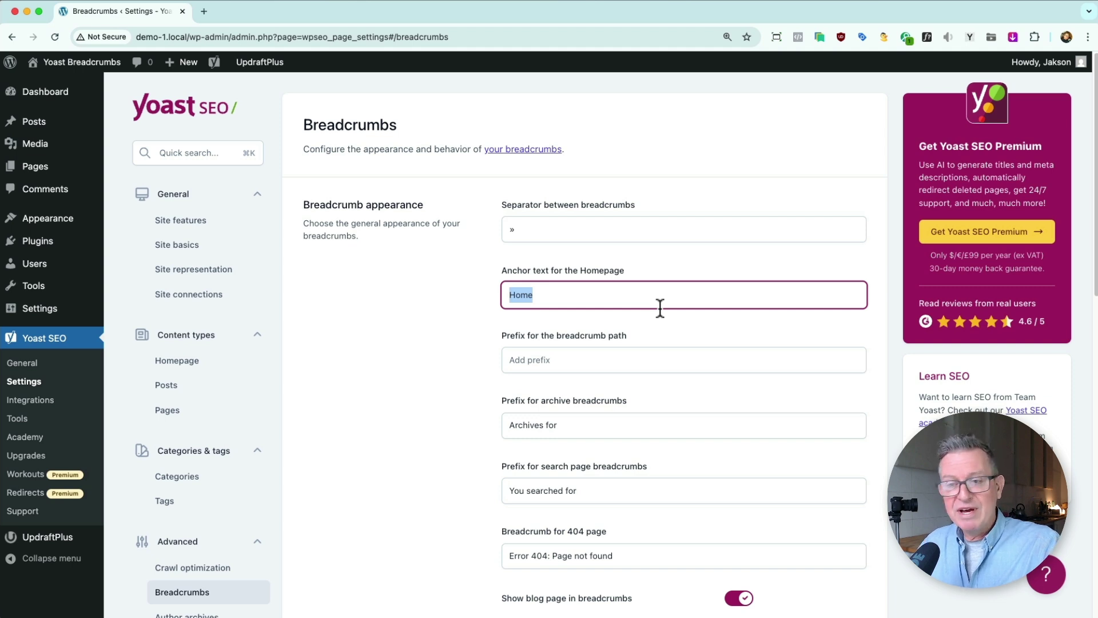
Copy the home-icon.svg file URL from the Media Library in a new tab
right_click(30, 143)
click(82, 150)
click(246, 12)
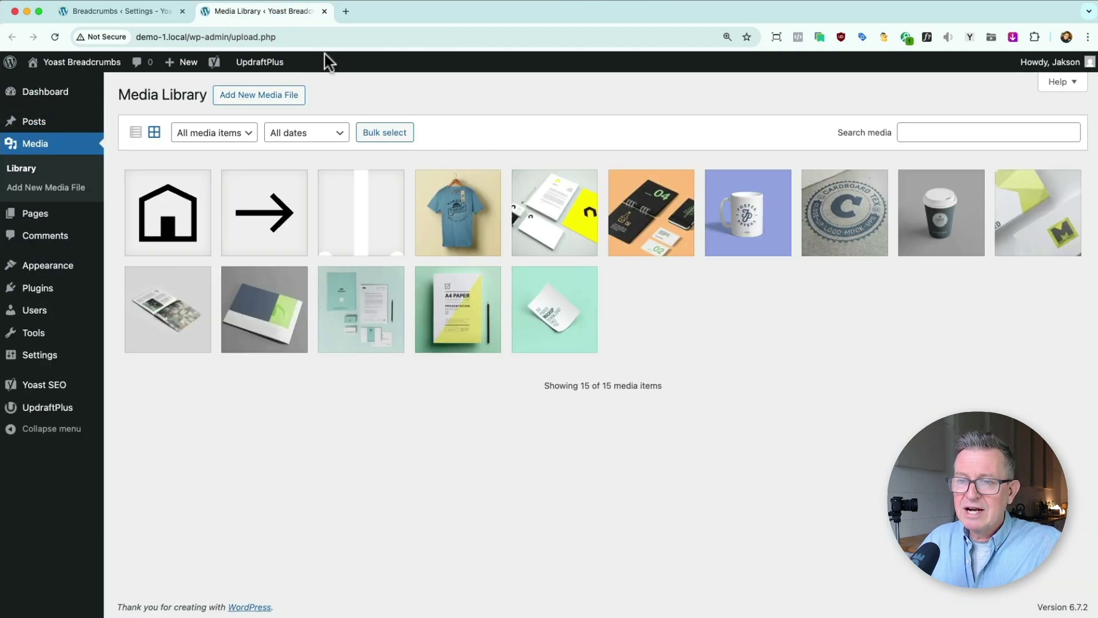
click(175, 210)
click(911, 426)
Bring up img-html.html in VS Code
key(super+Tab)
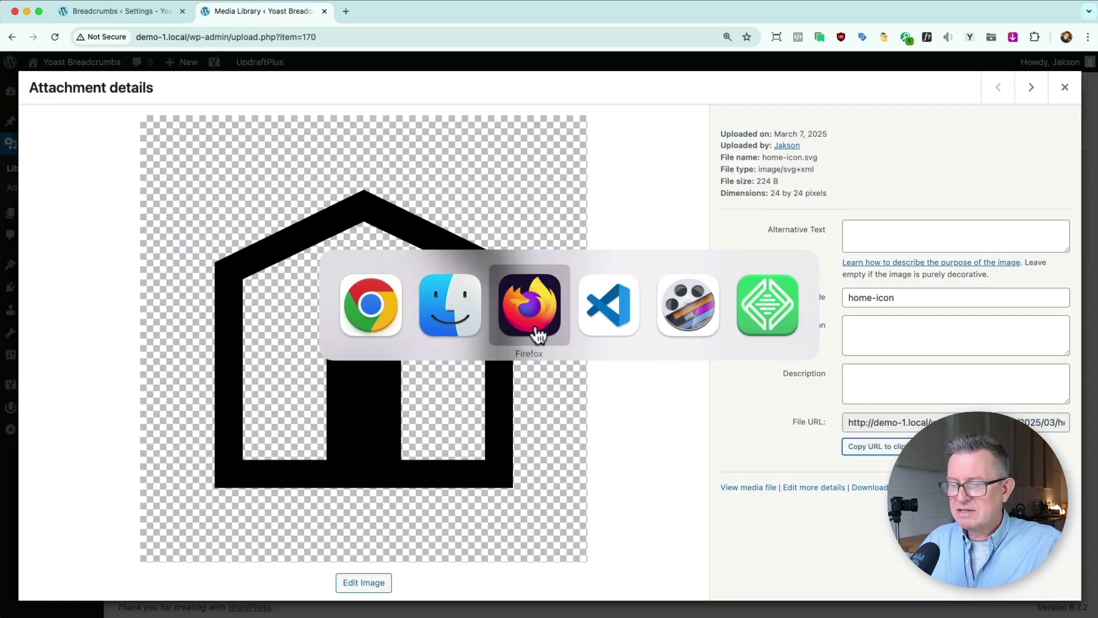
click(609, 334)
click(265, 208)
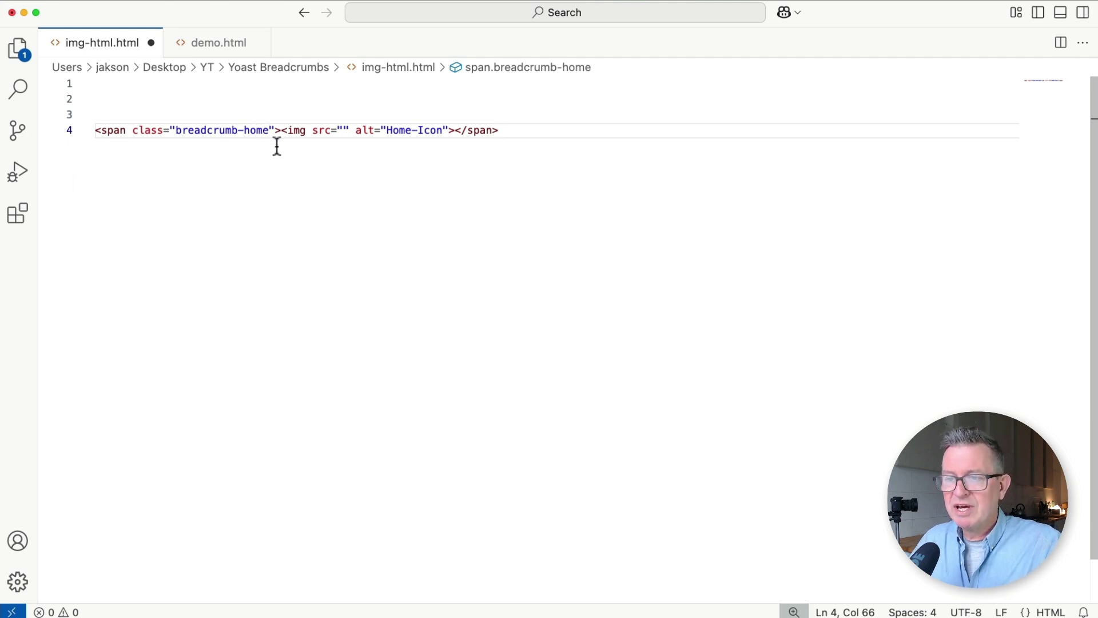
Paste the home-icon URL into the img src and trim it to /wp-content/uploads/2025/03/home-icon.svg
click(343, 130)
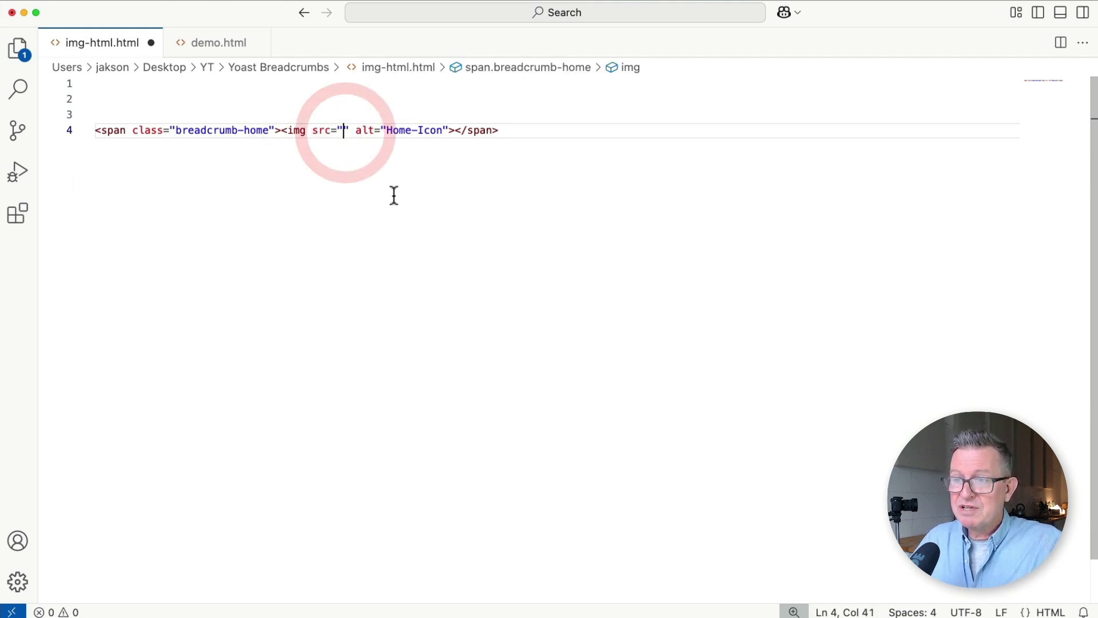
text(http://demo-1.local/wp-content/uploads/2025/03/home-icon.svg)
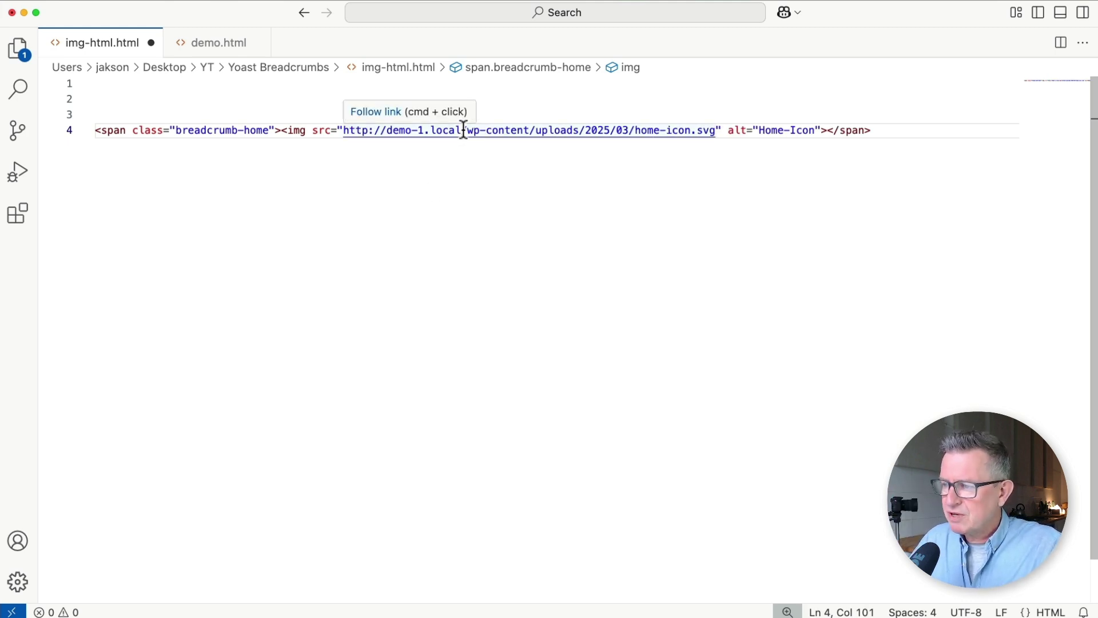
drag(461, 131, 349, 131)
key(BackSpace)
key(BackSpace)
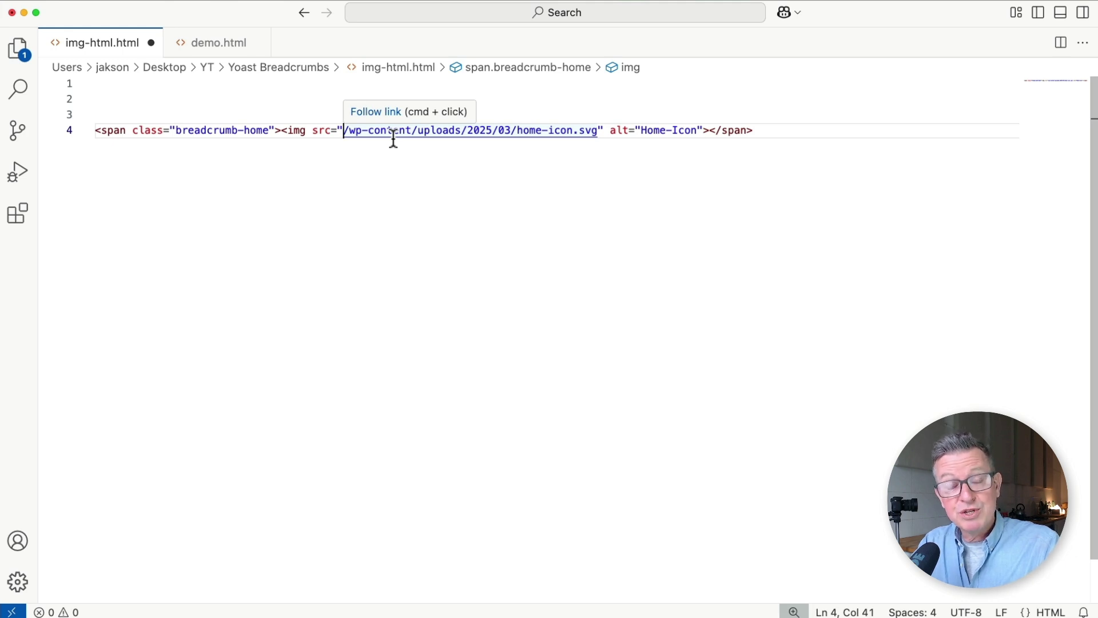
Select the whole breadcrumb-home span line on line 4 for copying
click(686, 156)
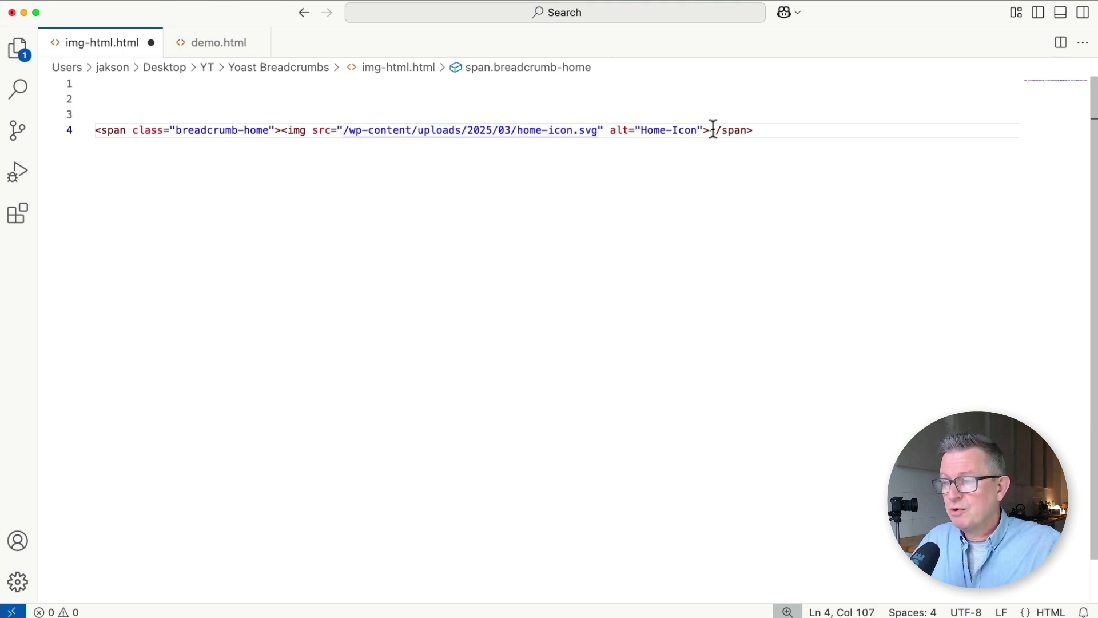
drag(760, 130, 166, 117)
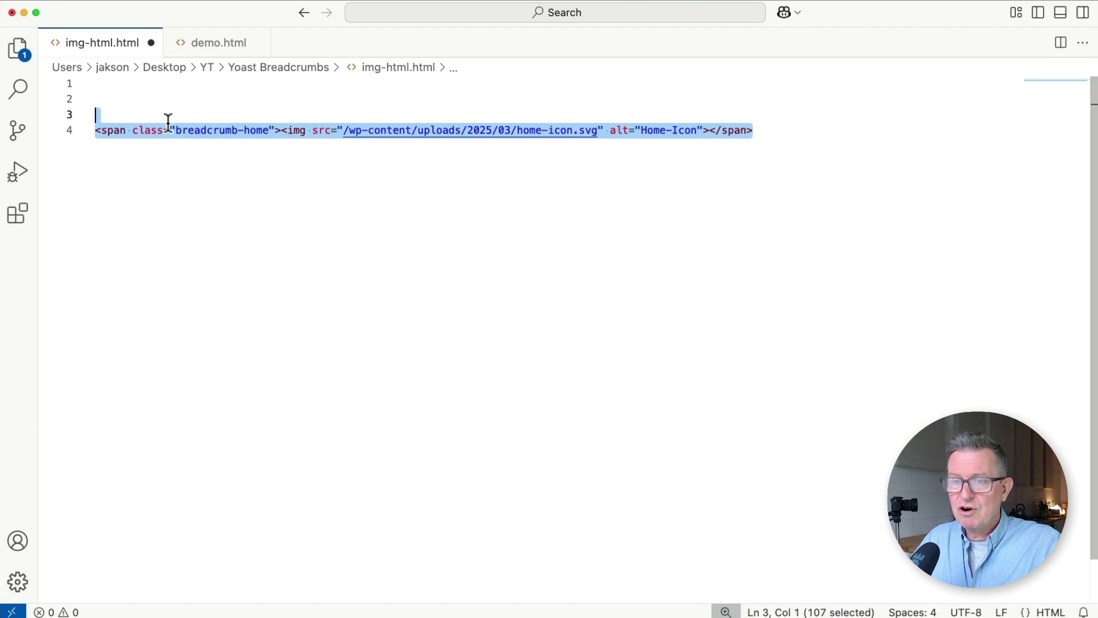
drag(88, 139, 113, 142)
key(super+Tab)
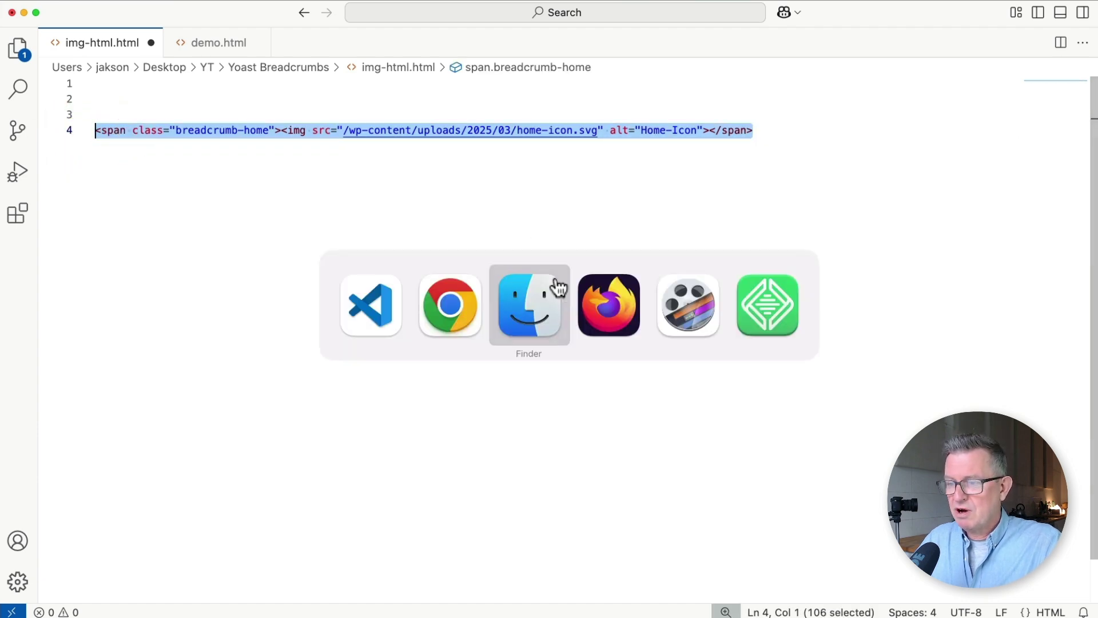
Replace the Home anchor text with the home-icon span markup and save the settings
click(451, 302)
key(super+1)
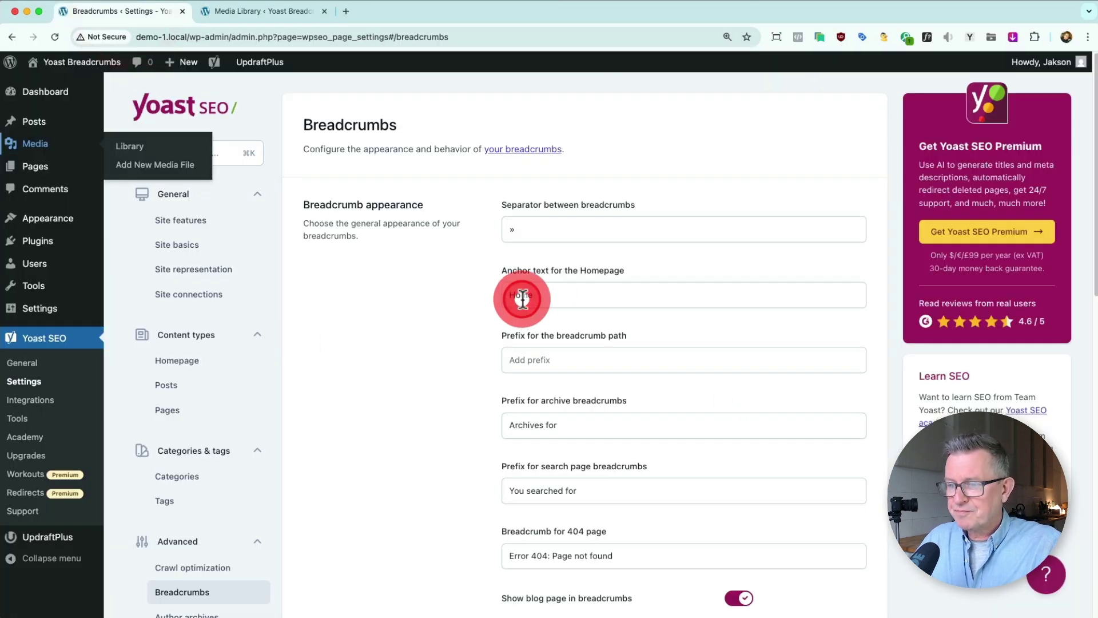
double_click(521, 291)
key(super+v)
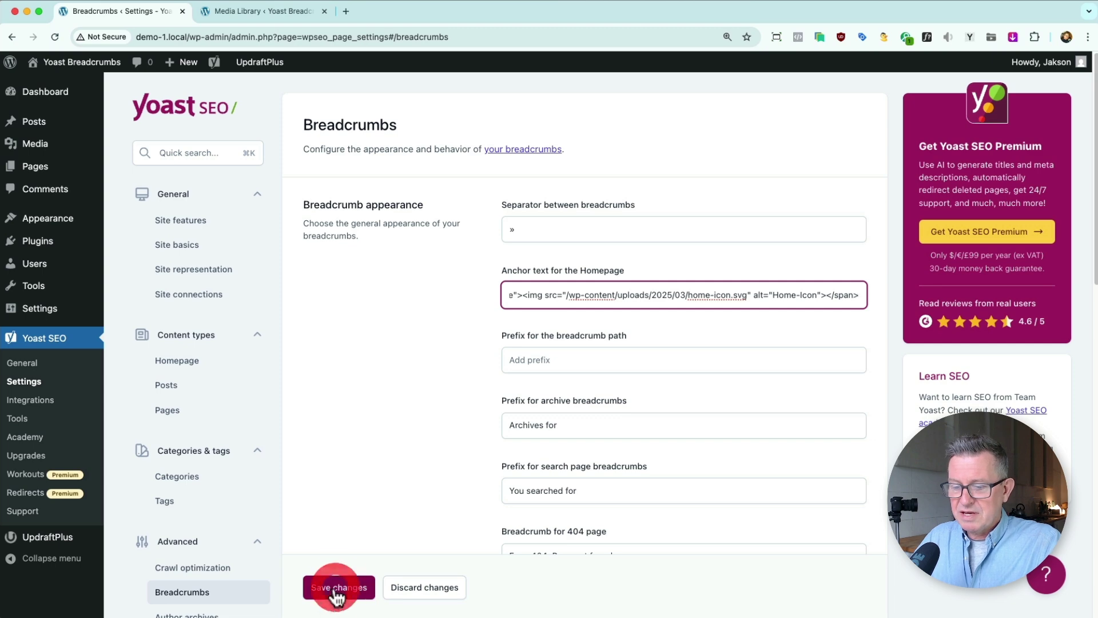
click(334, 587)
View the first post in Firefox to see the new house icon breadcrumb
key(super+Tab)
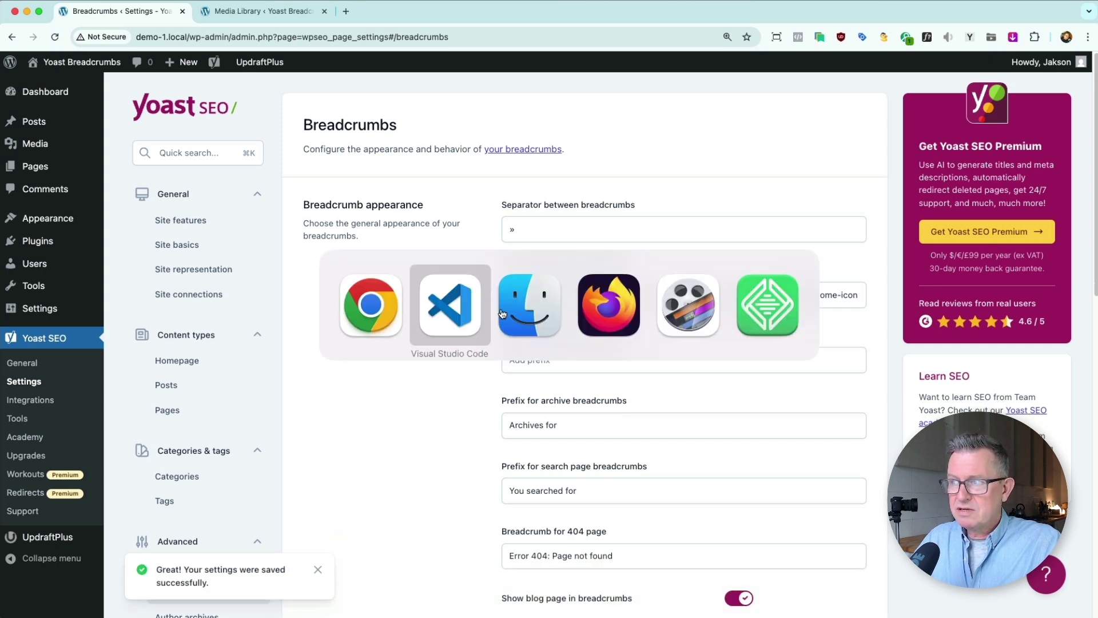
click(608, 304)
click(282, 321)
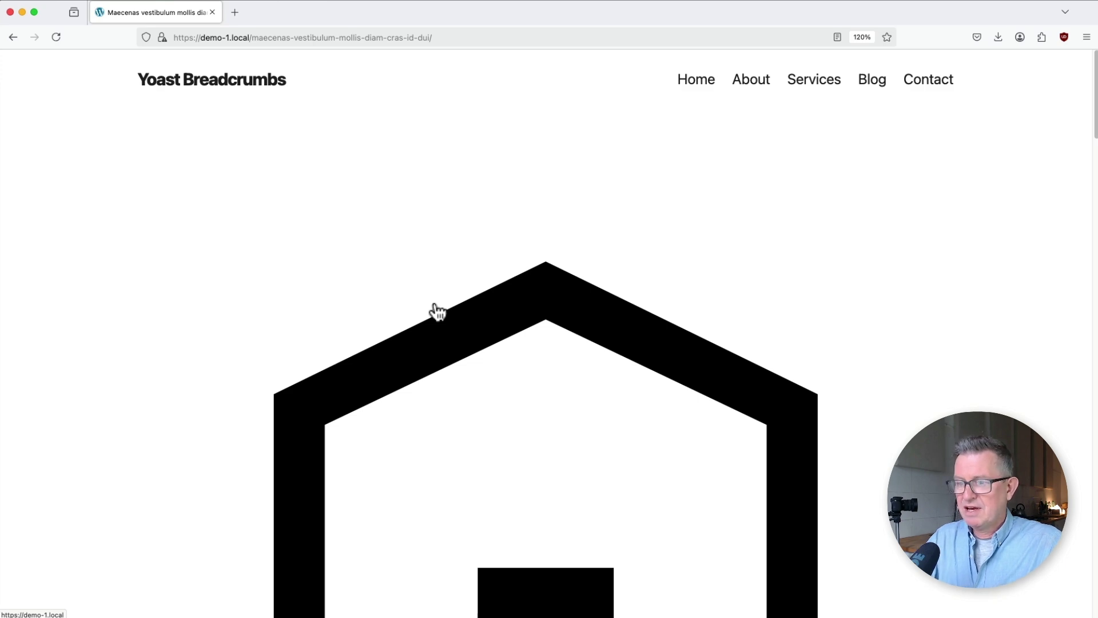
Inspect the oversized house image in Firefox Developer Tools
key(super+alt+i)
scroll(436, 311, down, 3)
click(437, 256)
right_click(437, 255)
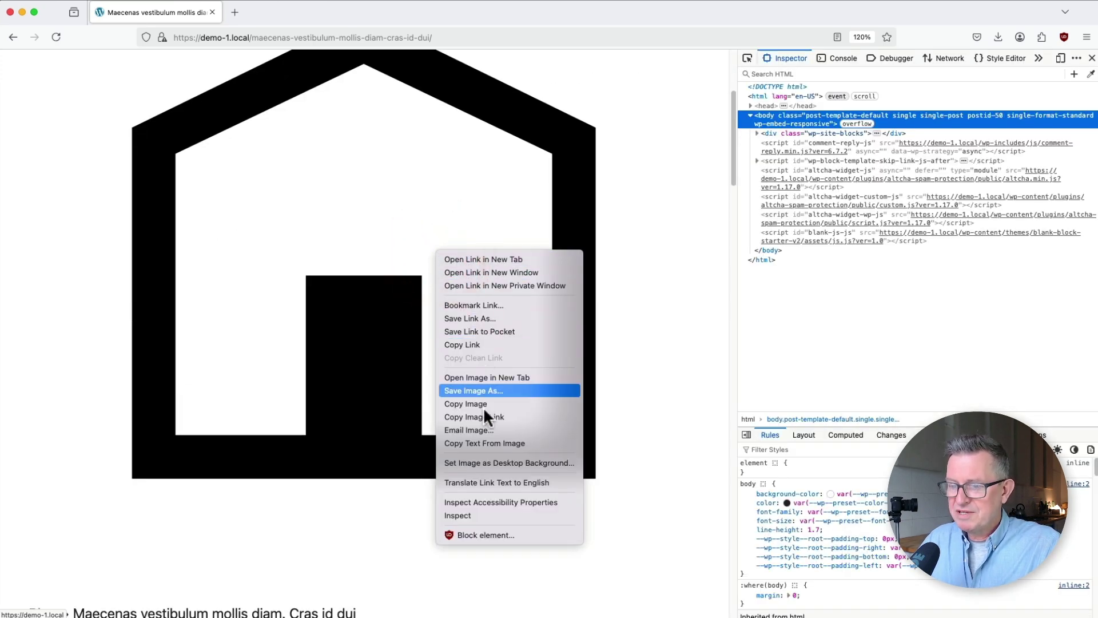
click(470, 517)
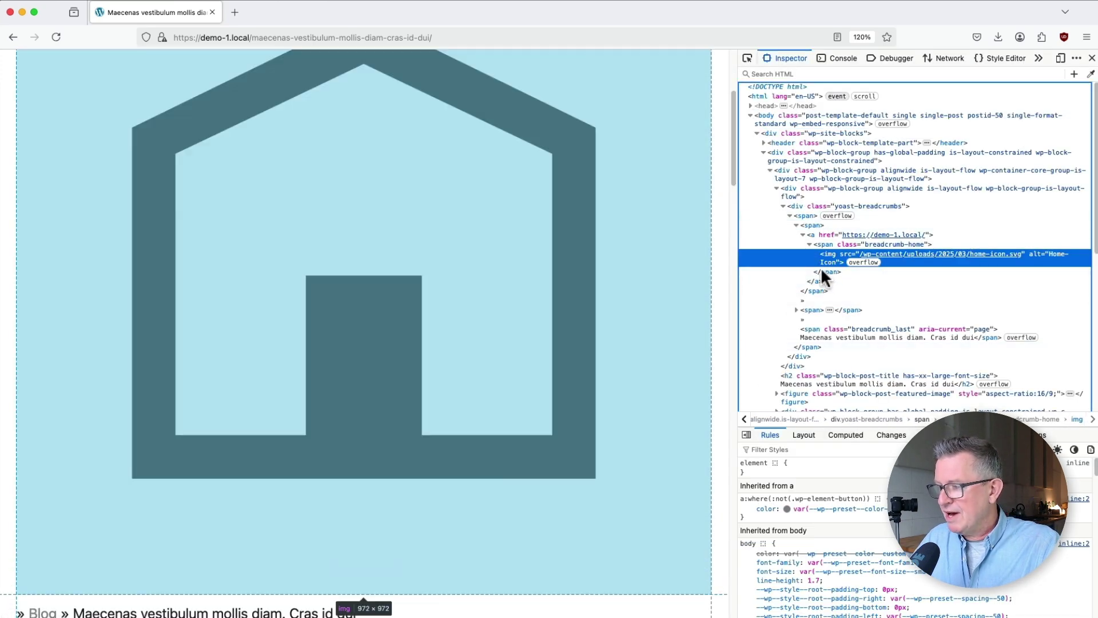
Give the house img height: 20px and margin-bottom: -3.5px
click(773, 470)
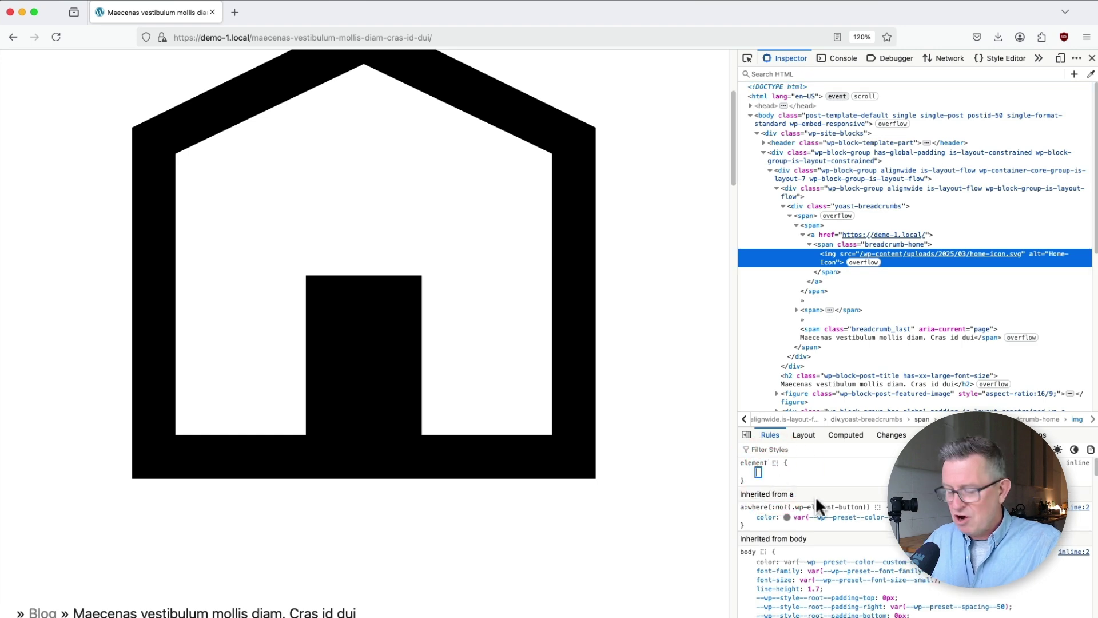
text(he)
key(Tab)
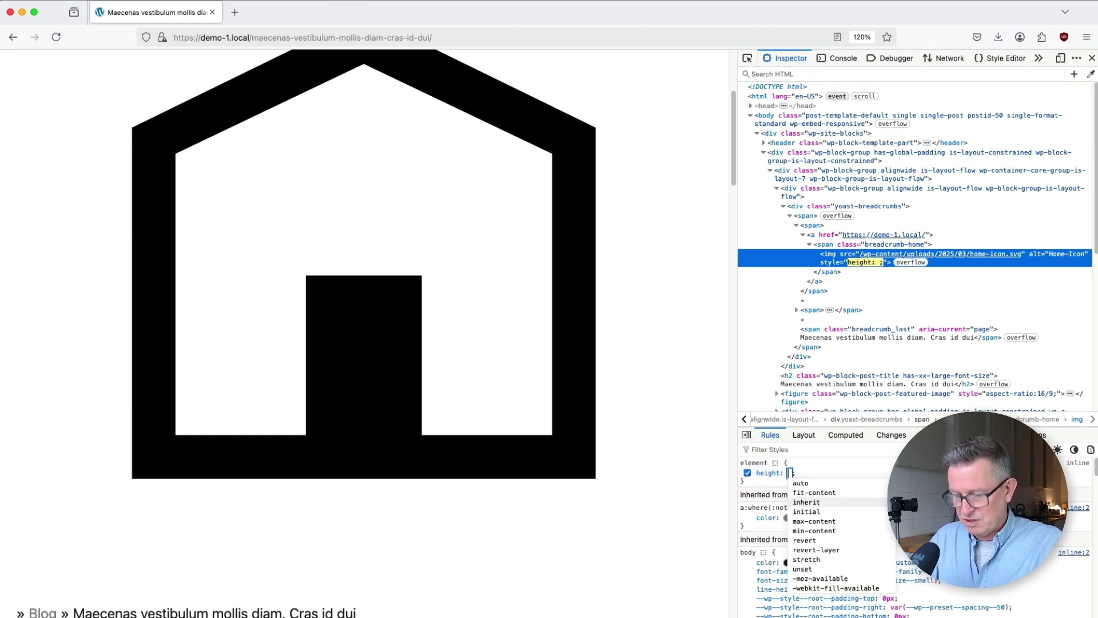
text(20px)
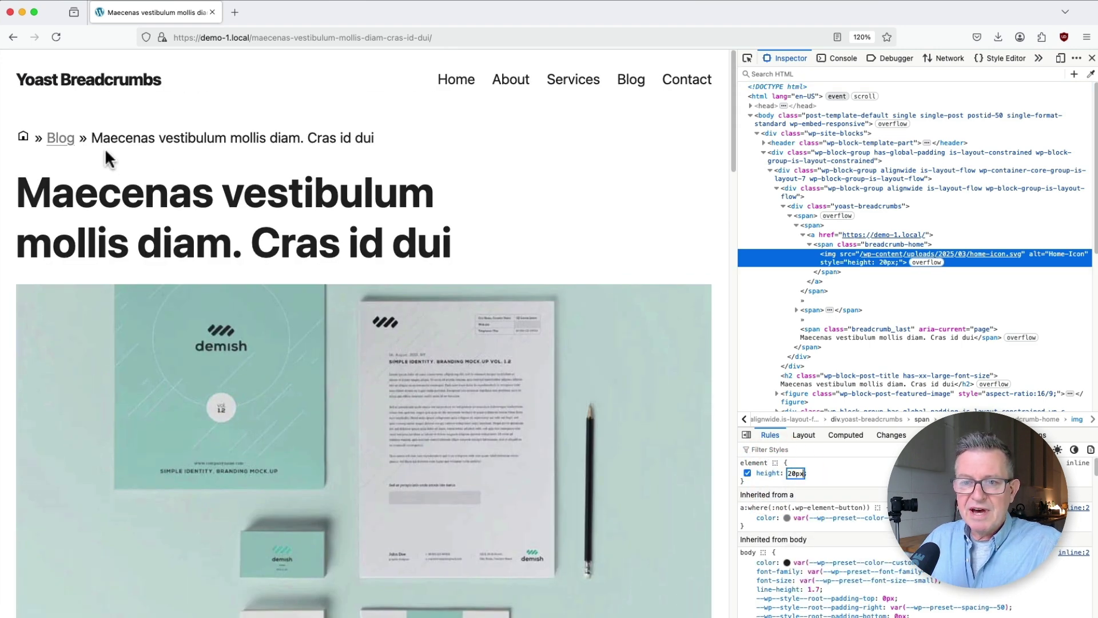
click(843, 484)
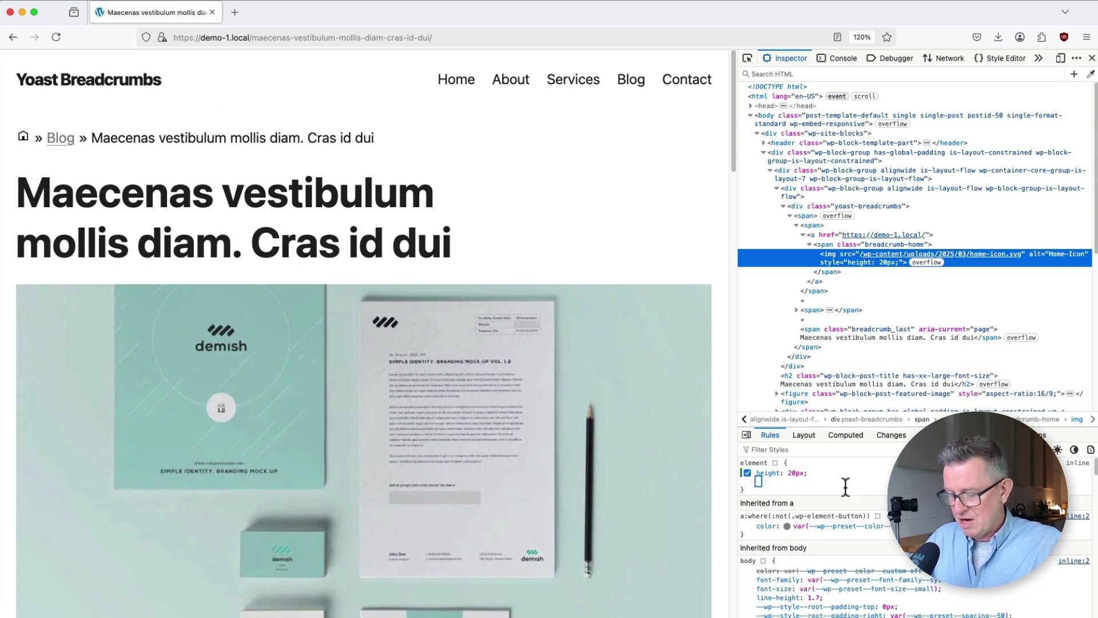
text(margin-bottom)
key(Tab)
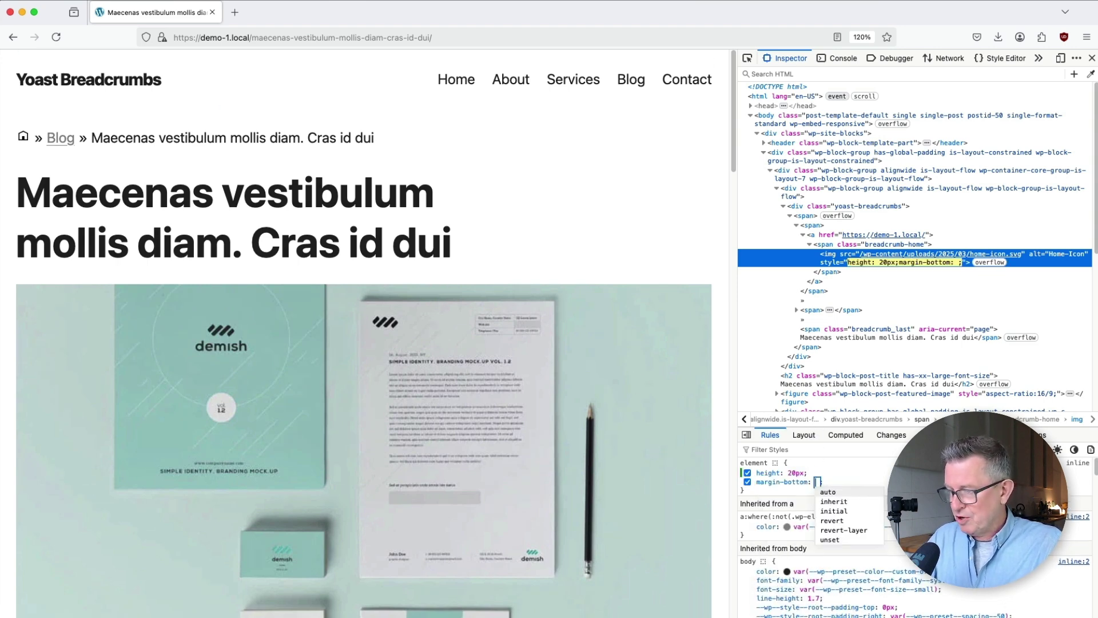
text(-)
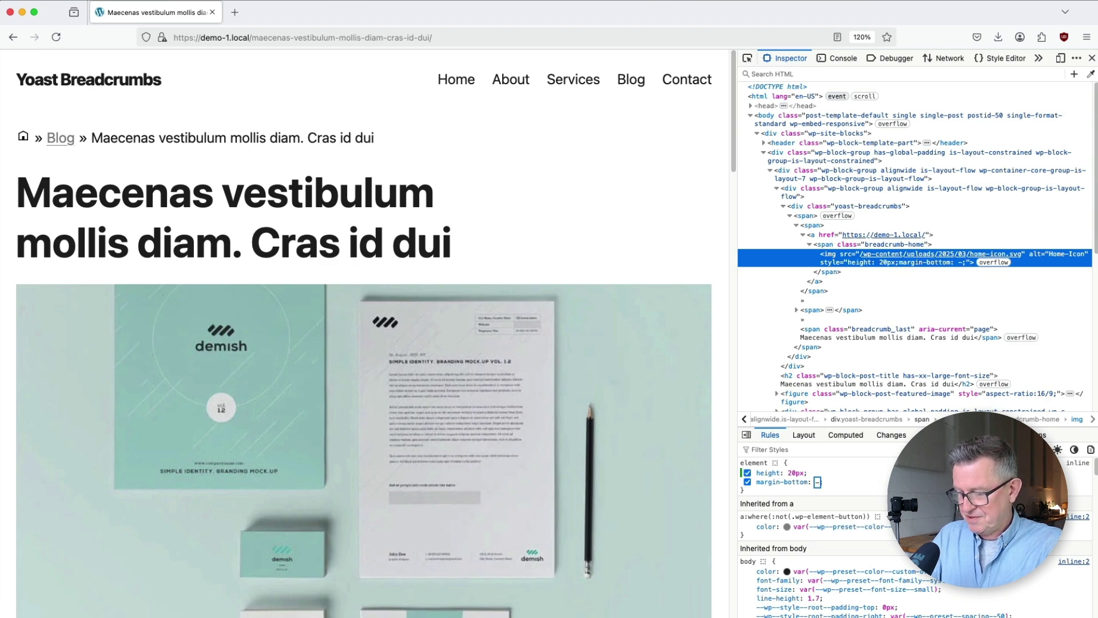
text(8px)
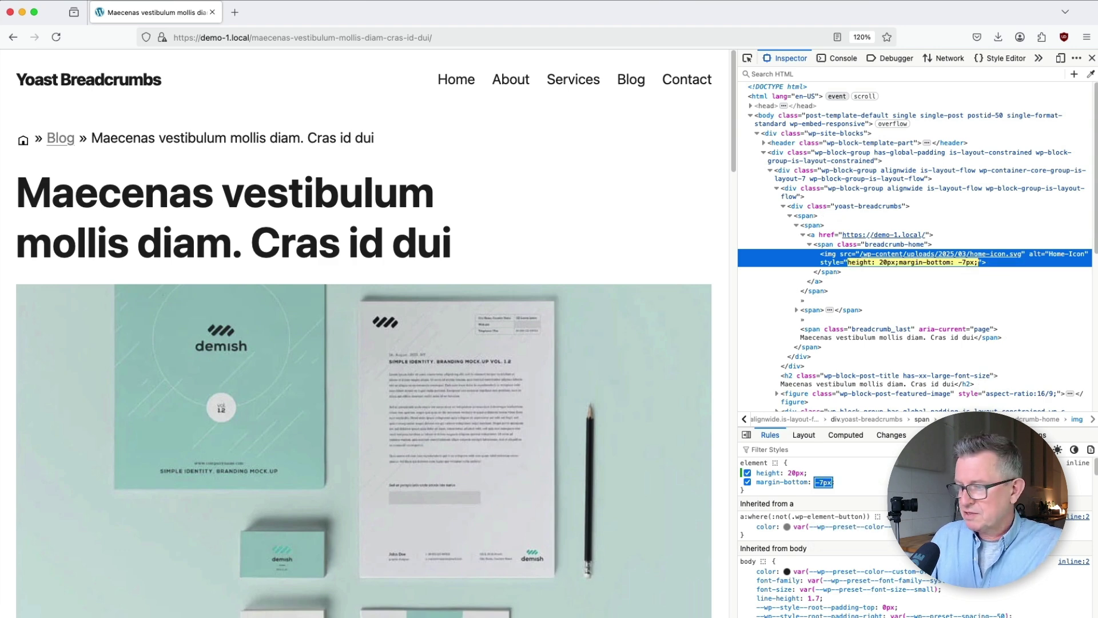
key(Up)
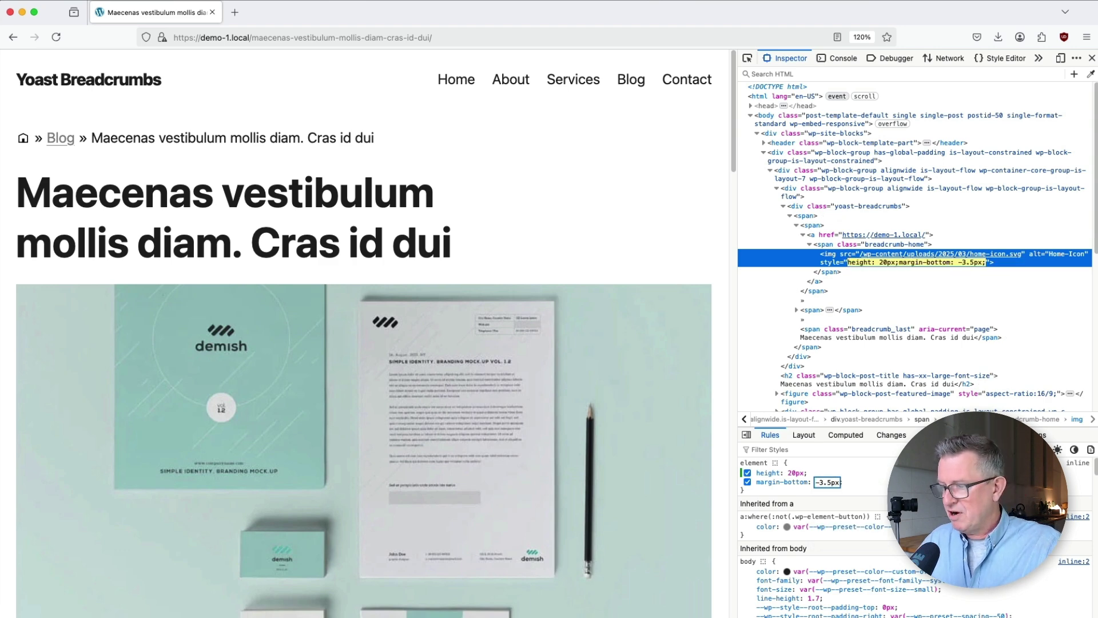
click(830, 482)
key(Return)
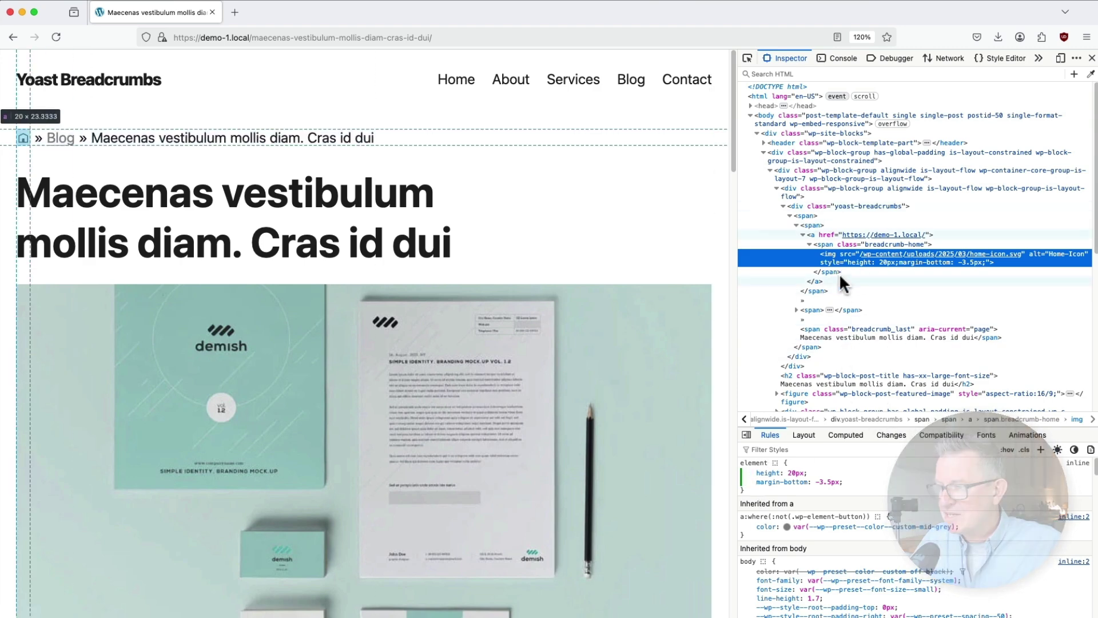
Copy the styled span's outer HTML into Yoast's homepage anchor text and save
right_click(826, 244)
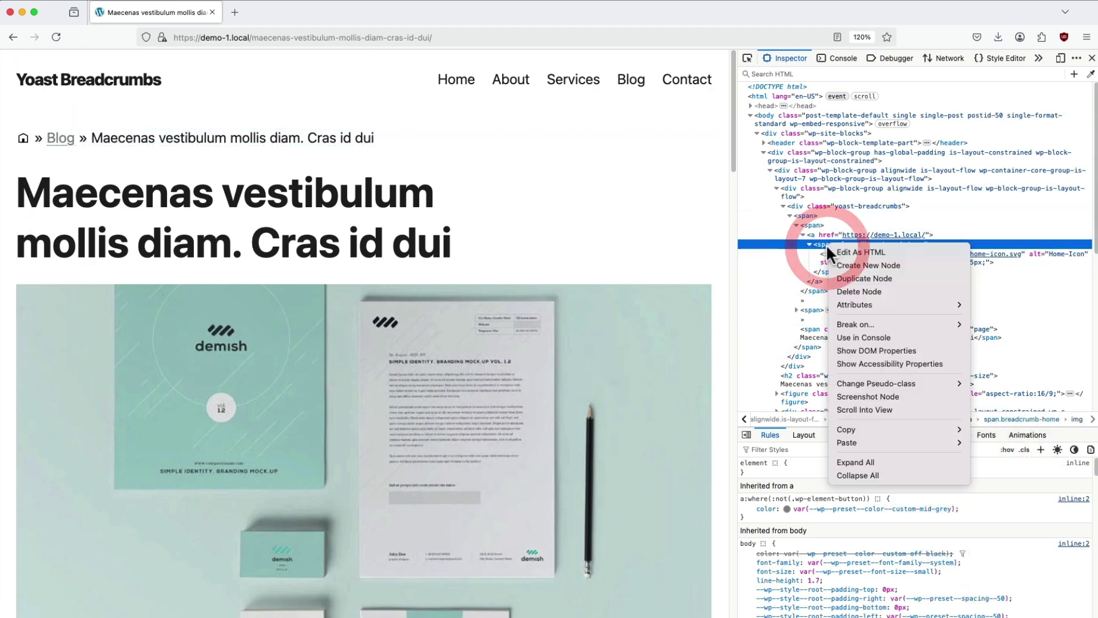
mouse_move(890, 429)
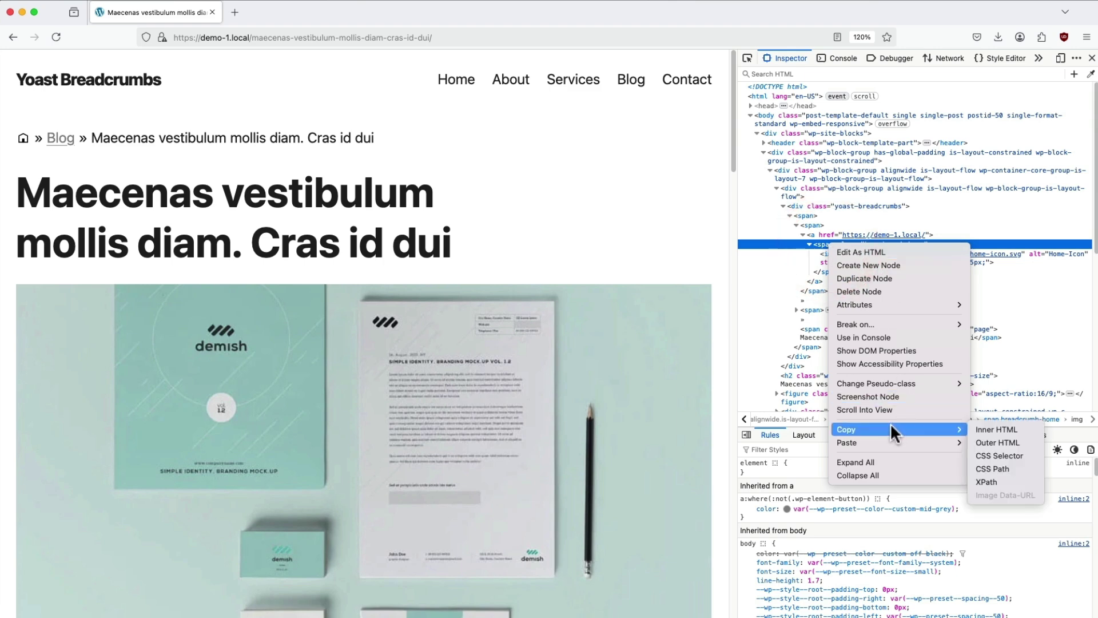
click(997, 442)
key(super+Tab)
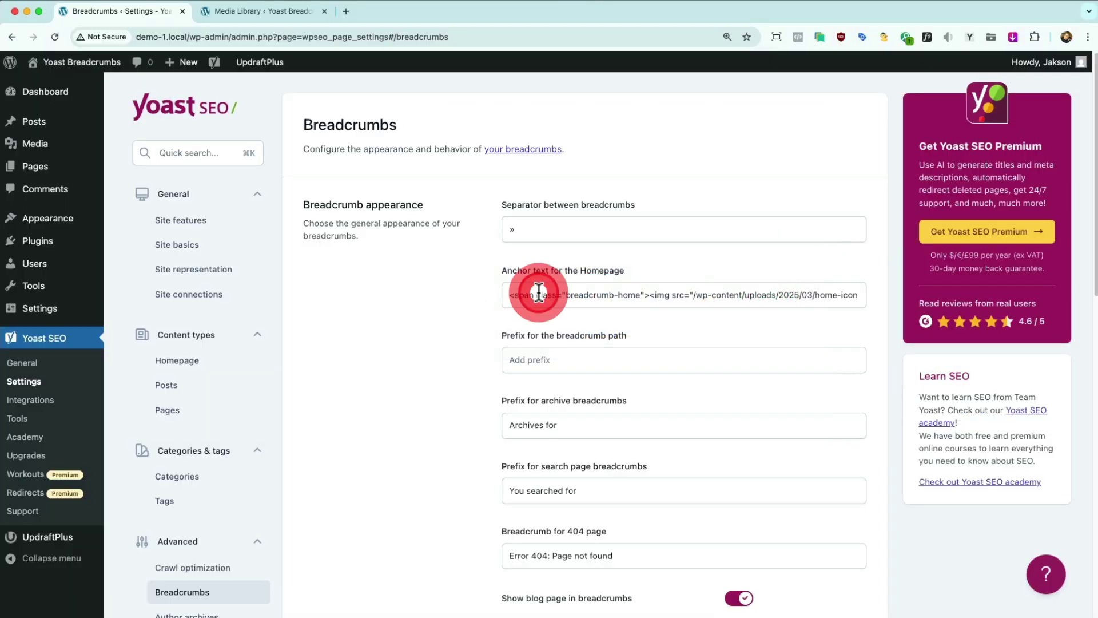
triple_click(534, 291)
text(<span class="breadcrumb-home"><img src="/wp-content/uploads/2025/03/home-icon.svg" alt="Home-Icon" style="height: 20px;margin-bottom: -3.5px;"></span>)
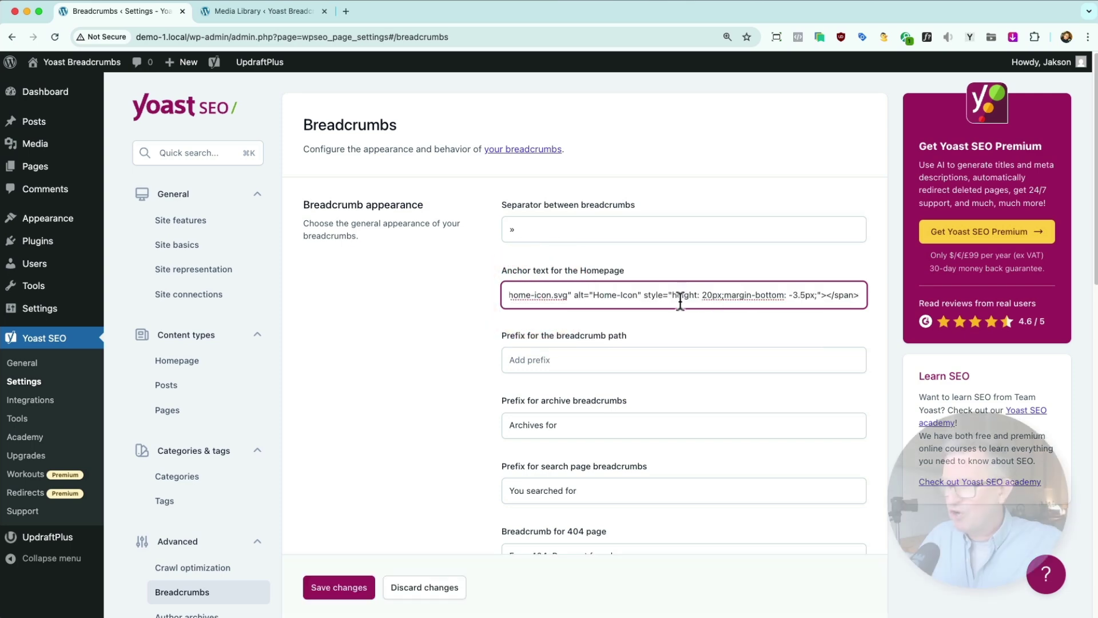
click(337, 587)
Check the small house icon in the A4 Paper post's breadcrumb in Firefox
key(super+Tab)
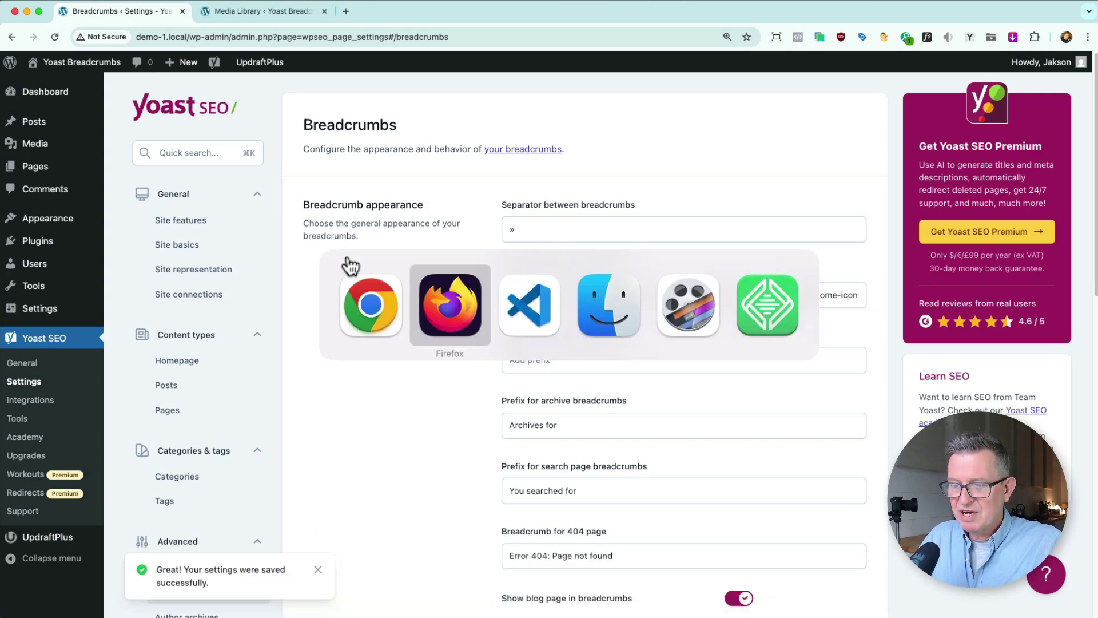
click(462, 309)
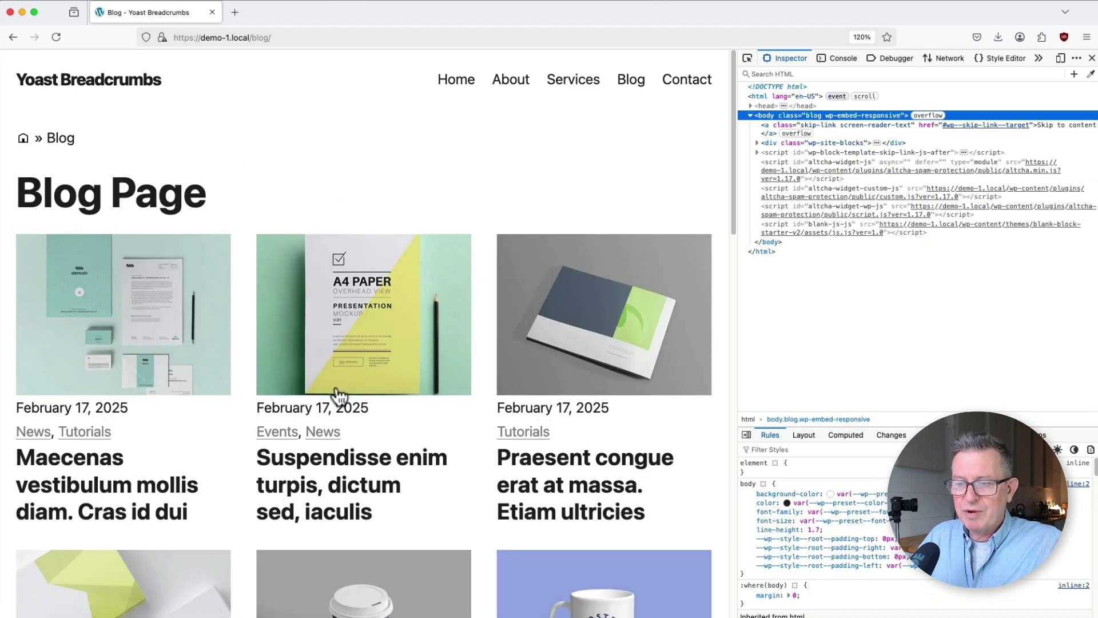
click(326, 430)
click(377, 298)
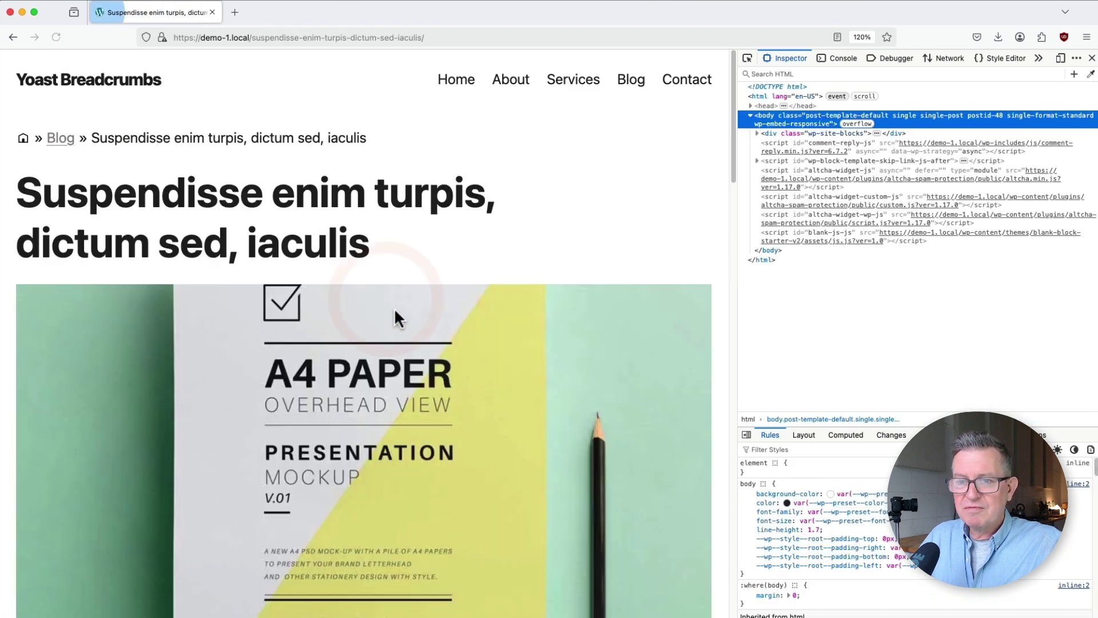
key(super+Tab)
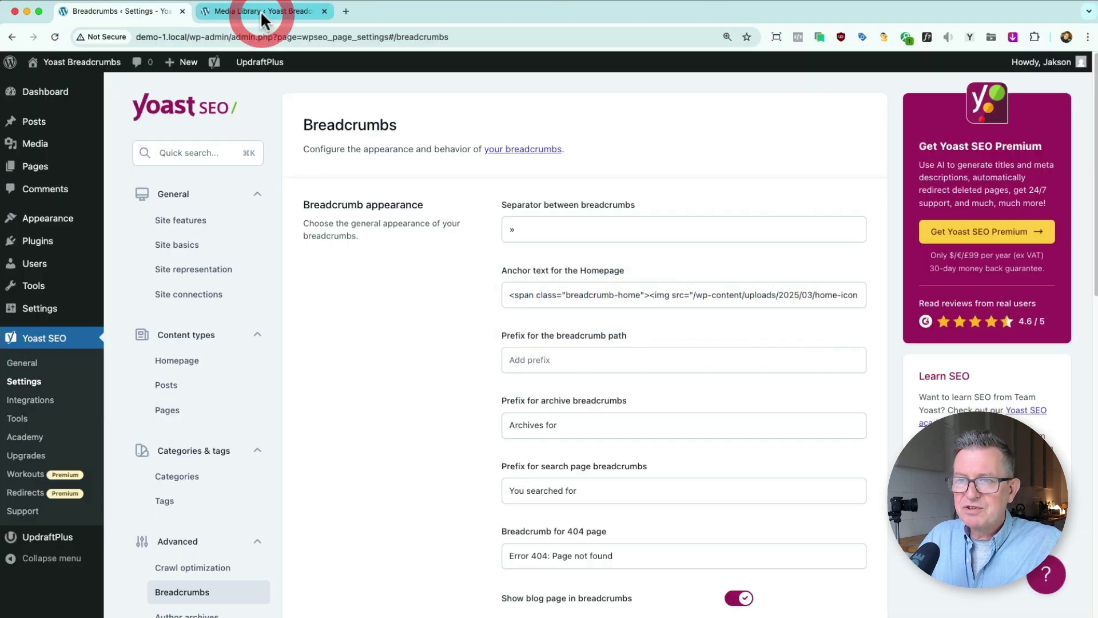
Copy the arrow-right.svg file URL from the Media Library
click(262, 11)
key(Right)
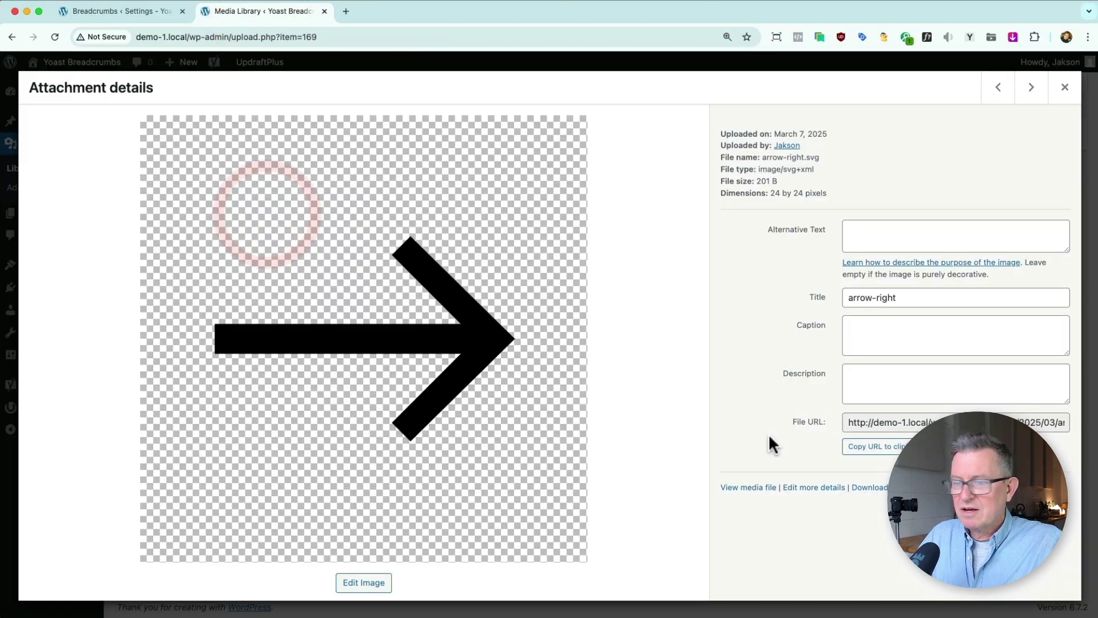
click(968, 423)
key(super+c)
key(super+Tab)
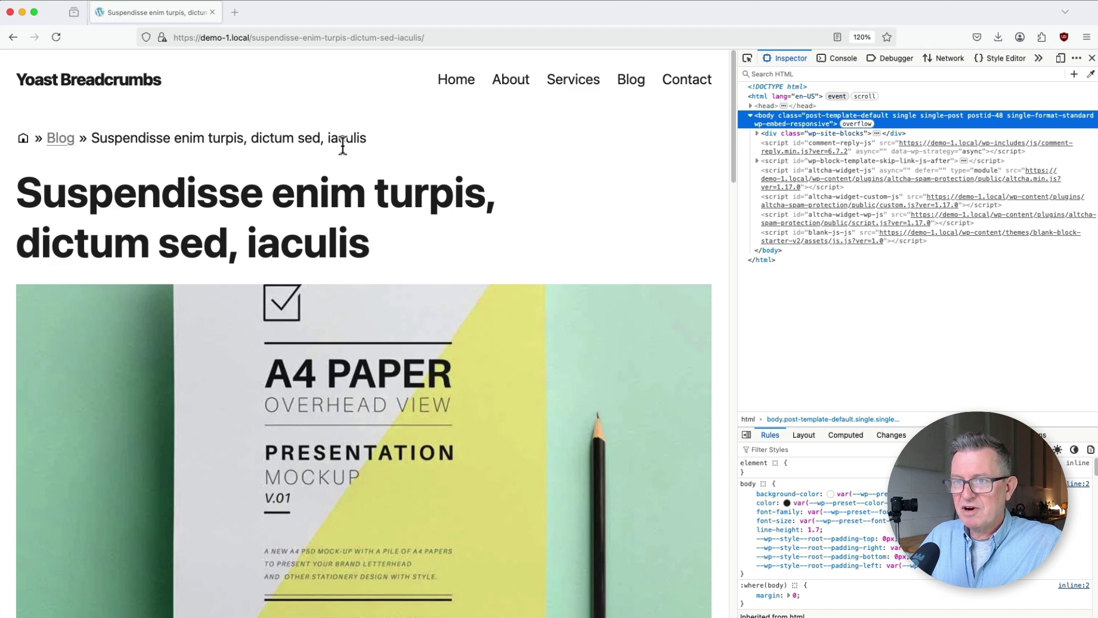
key(super+Tab)
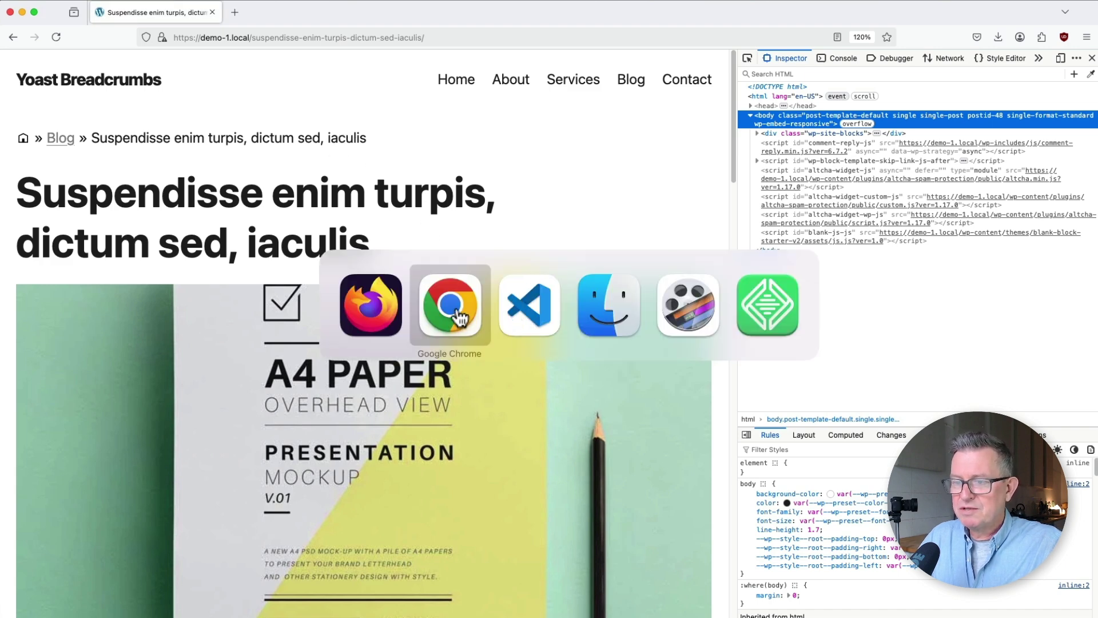
key(super+Tab)
click(595, 130)
key(super+v)
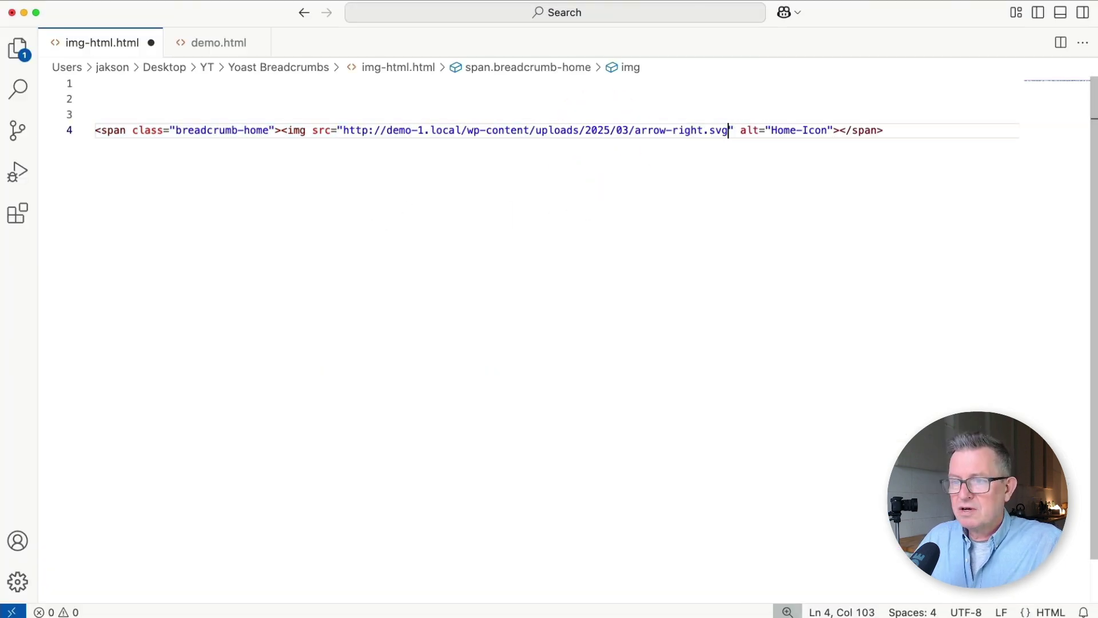
drag(464, 131, 344, 130)
key(BackSpace)
Change the alt to Seperator-Icon and the class to breadcrumb-sep, then select the snippet line
click(729, 137)
drag(682, 131, 666, 131)
drag(659, 129, 655, 131)
text(Seperator)
key(End)
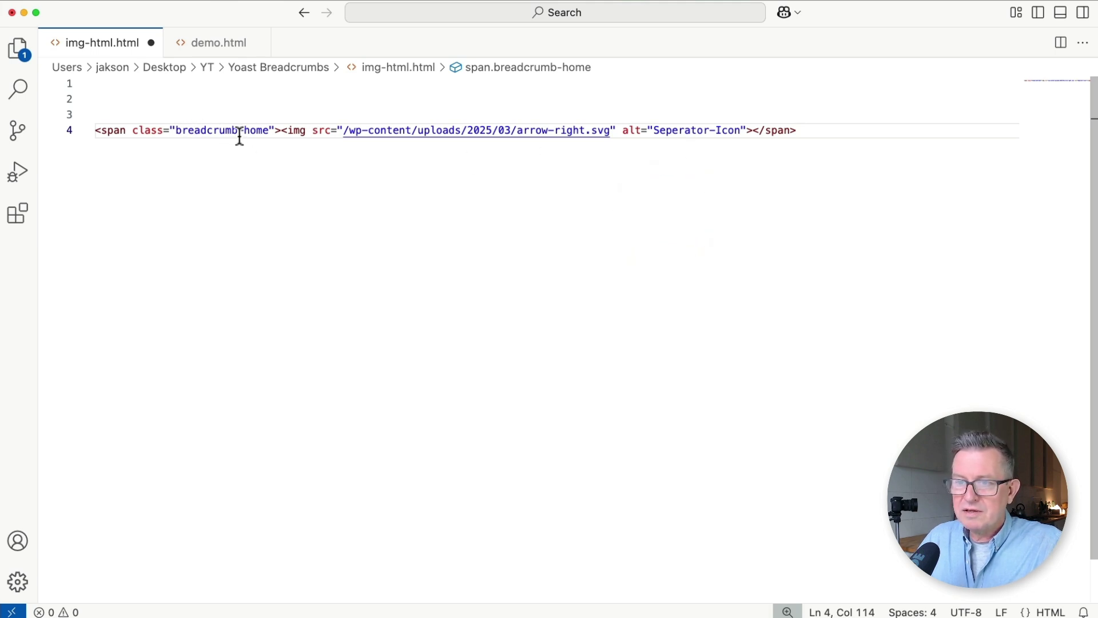
drag(240, 137, 195, 131)
double_click(258, 132)
text(sep)
click(306, 191)
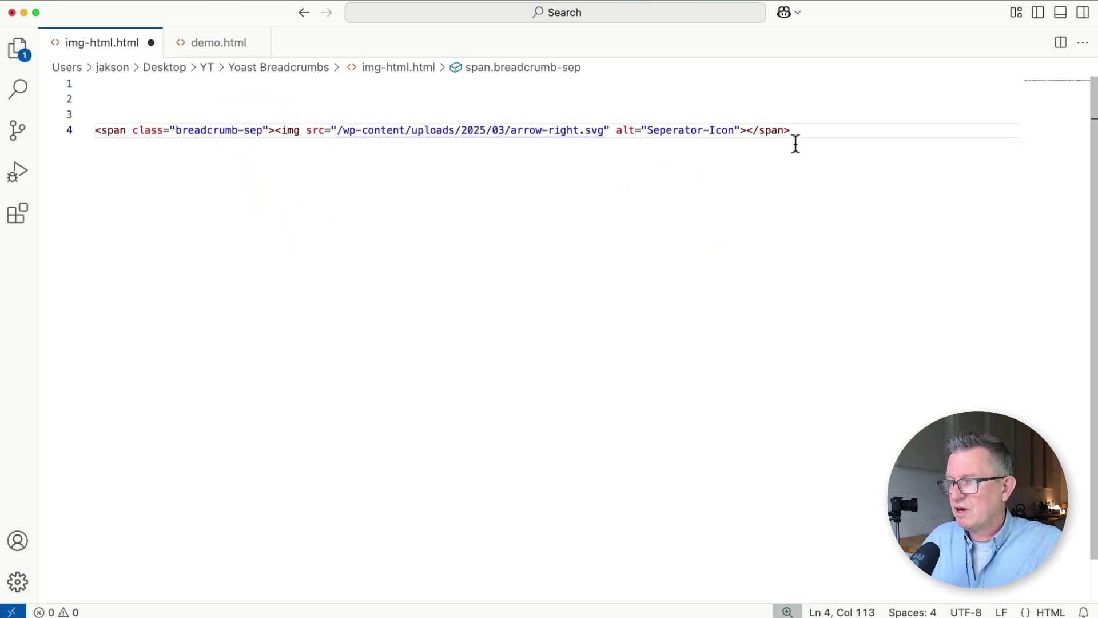
drag(795, 131, 25, 137)
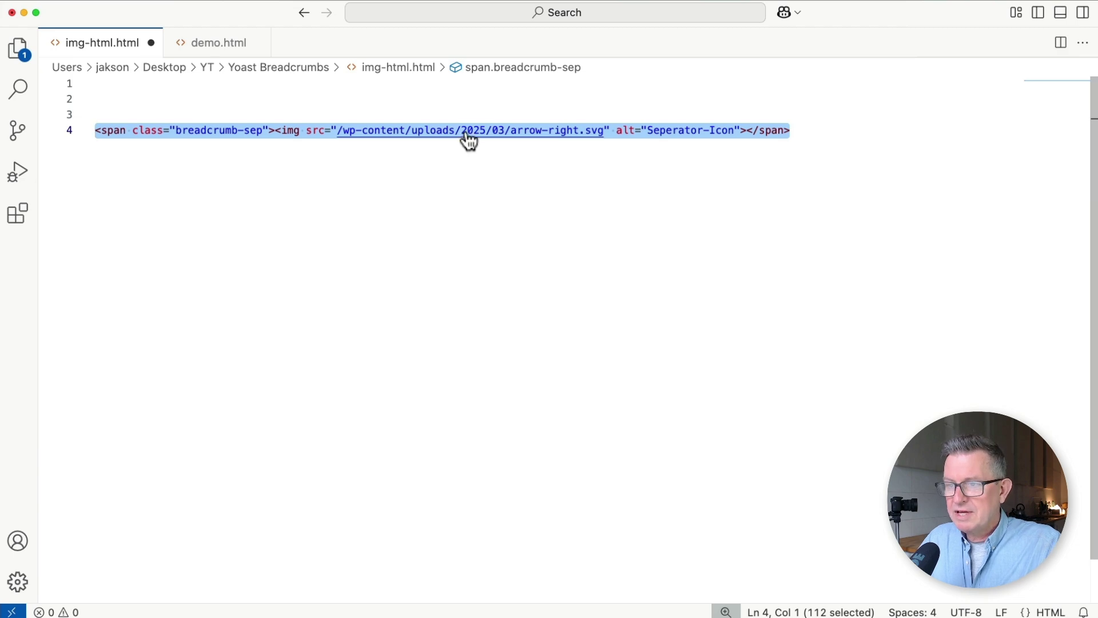
Replace Yoast's » separator with the arrow snippet, save, and reload the post in Firefox
key(super+Tab)
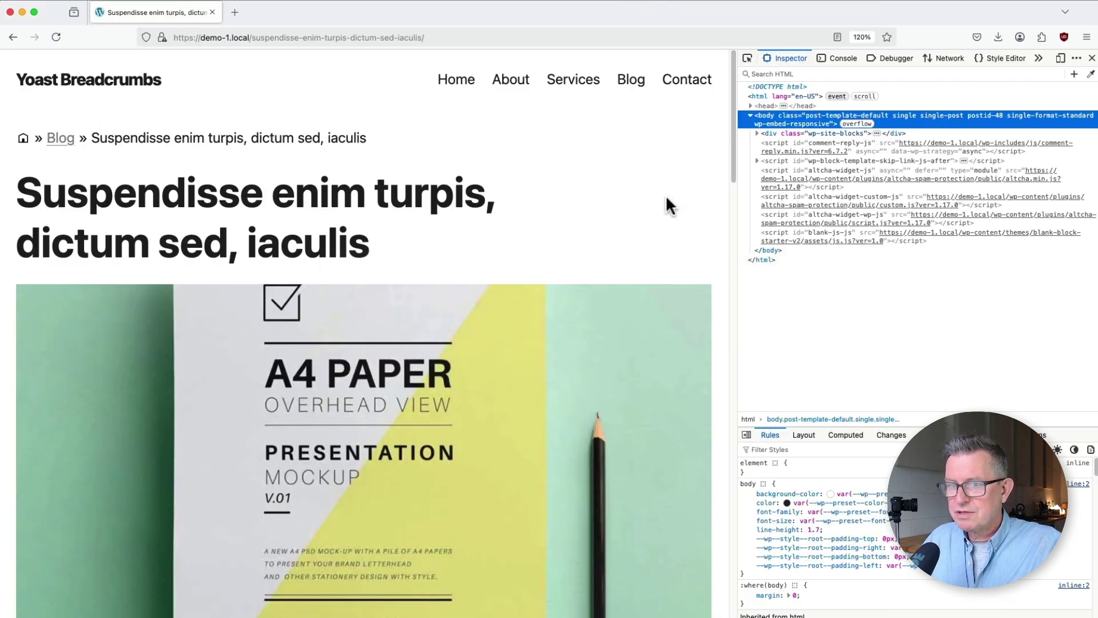
key(super+Tab)
double_click(519, 129)
key(super+v)
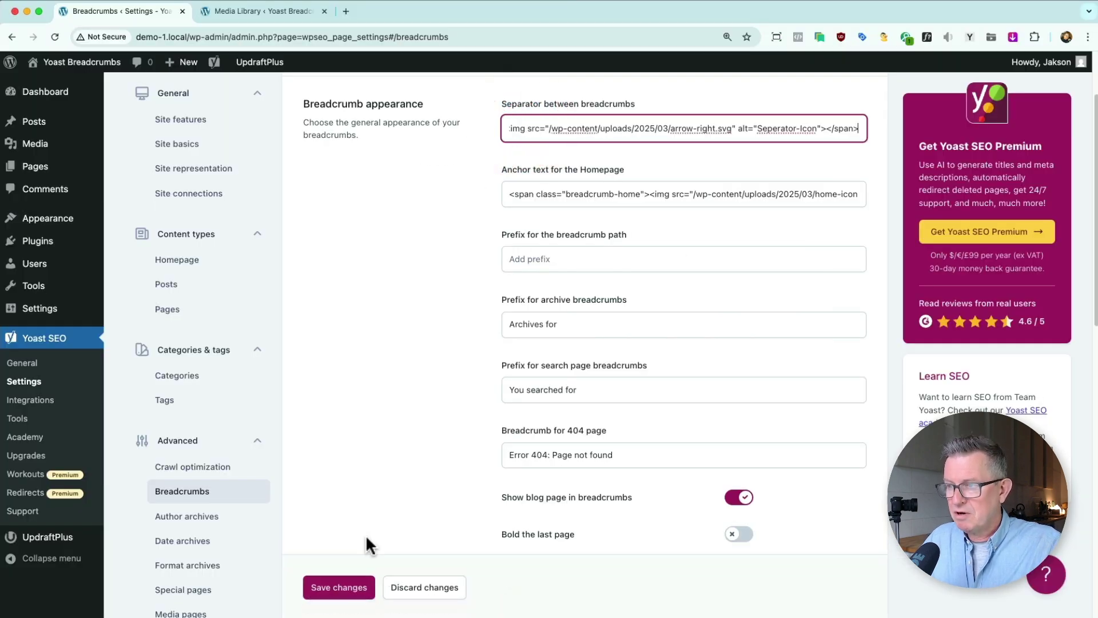
click(355, 587)
key(super+Tab)
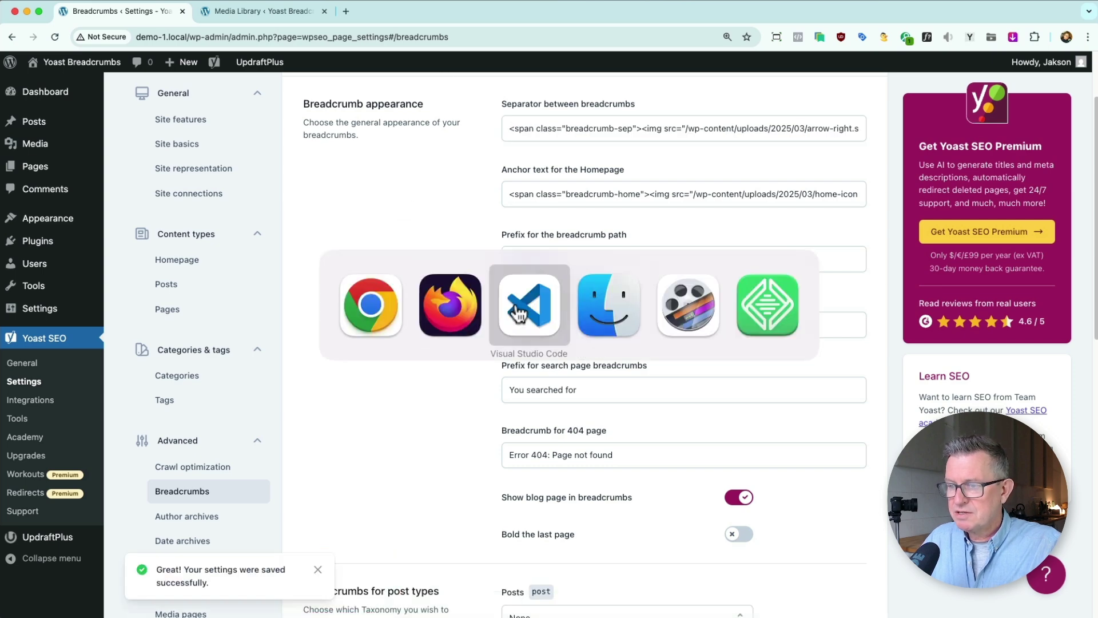
key(super+r)
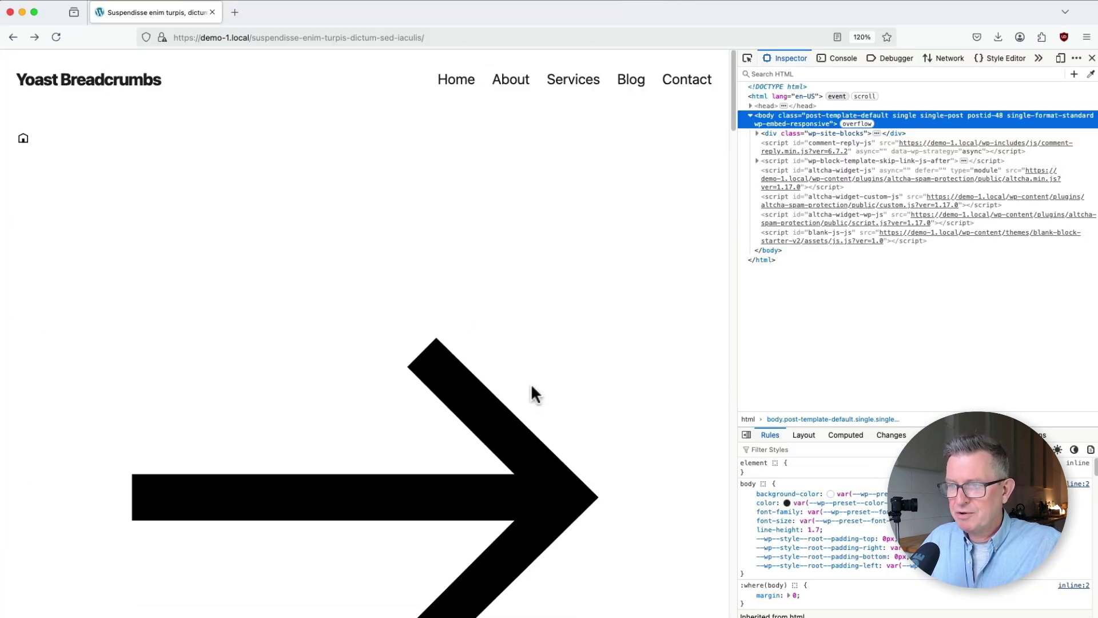
Inspect the oversized arrow separator on the Blog page
scroll(404, 360, down, 10)
scroll(436, 360, up, 10)
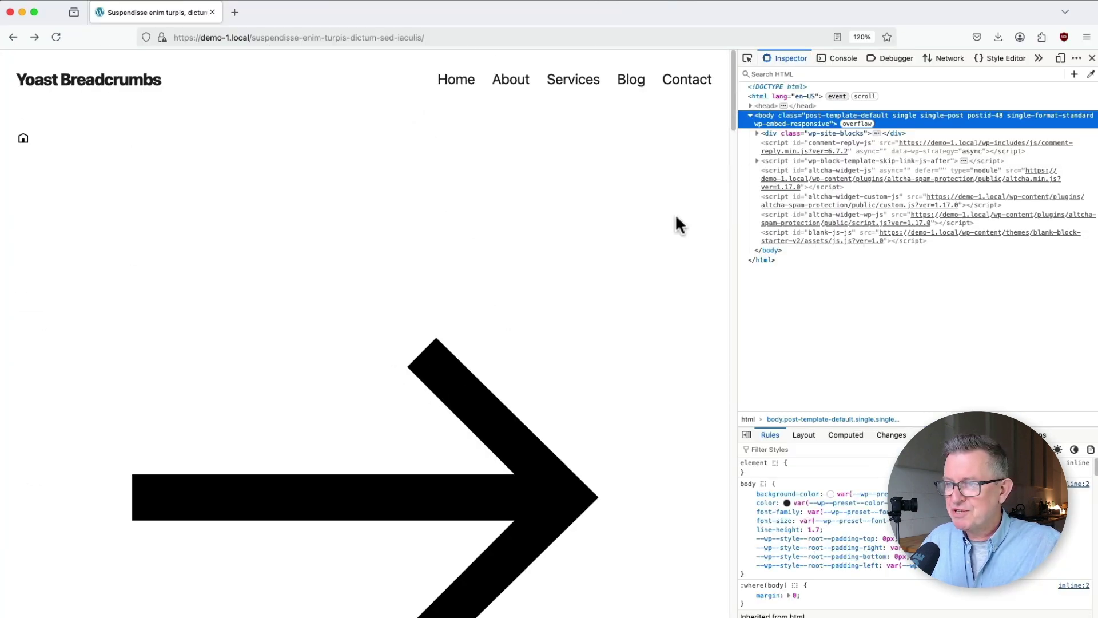
click(611, 68)
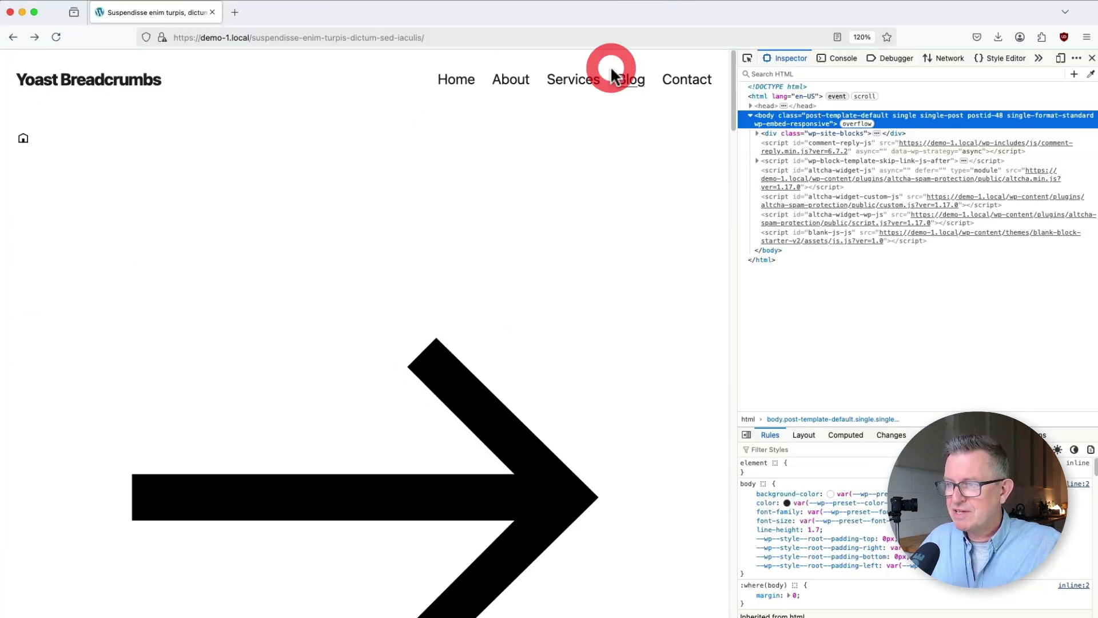
right_click(480, 424)
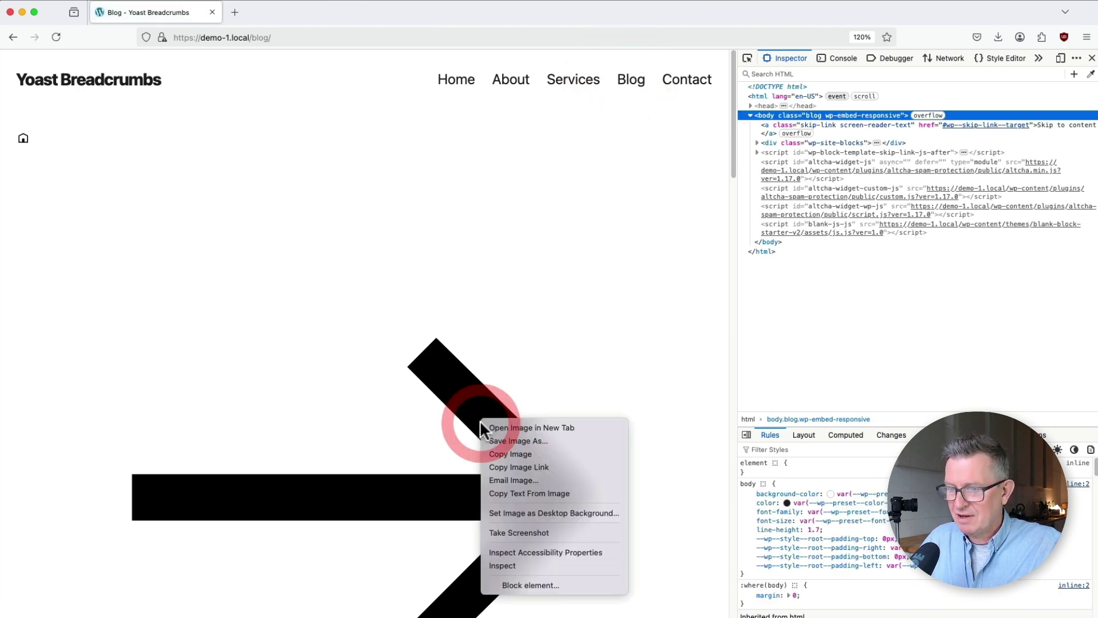
click(556, 566)
Give the arrow img height: 20px and margin-bottom: -4px
click(764, 471)
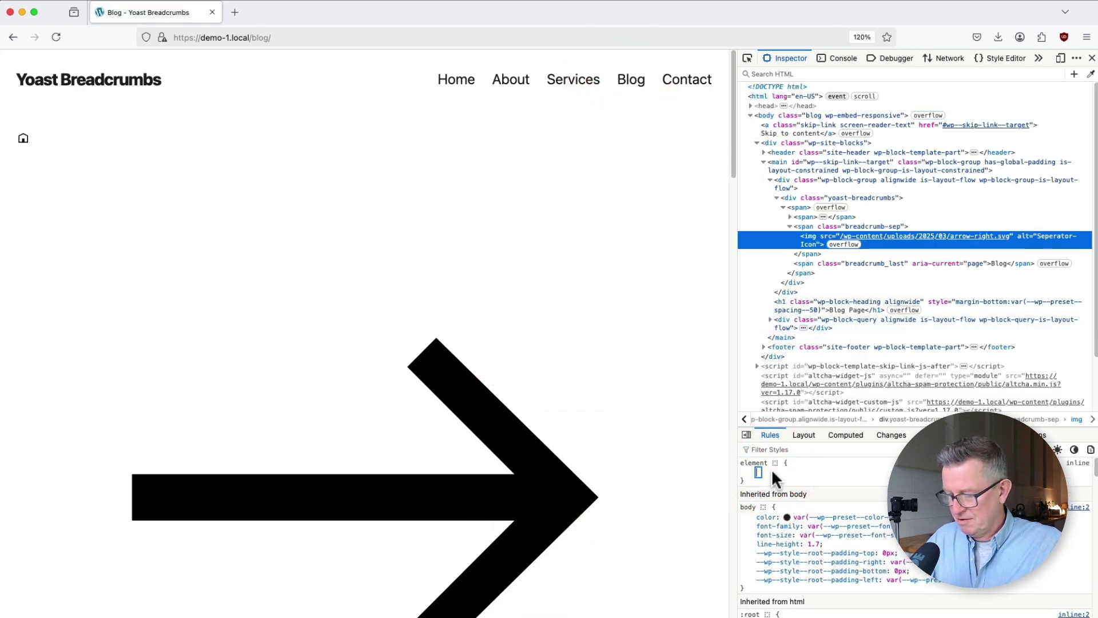
text(height)
key(Tab)
text(20px)
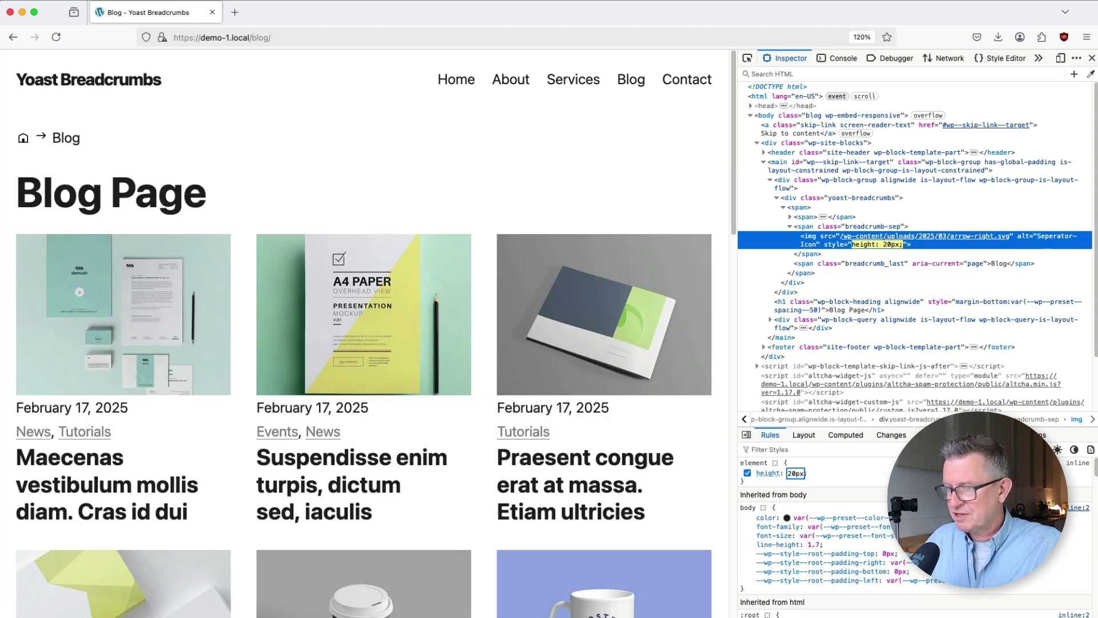
key(Return)
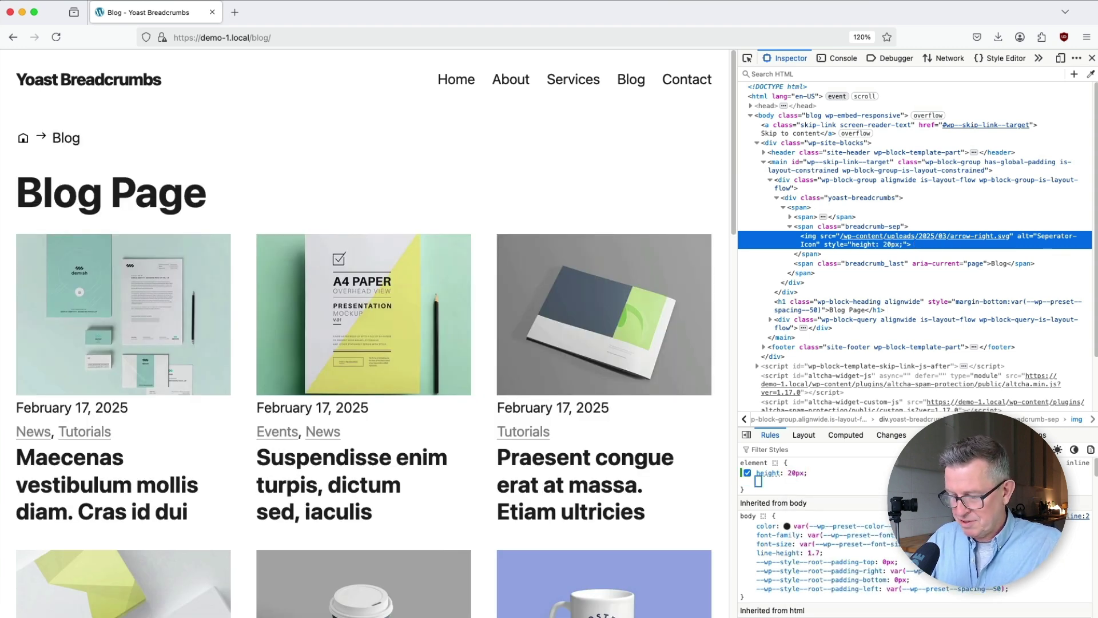
text(margin-bottom)
key(Tab)
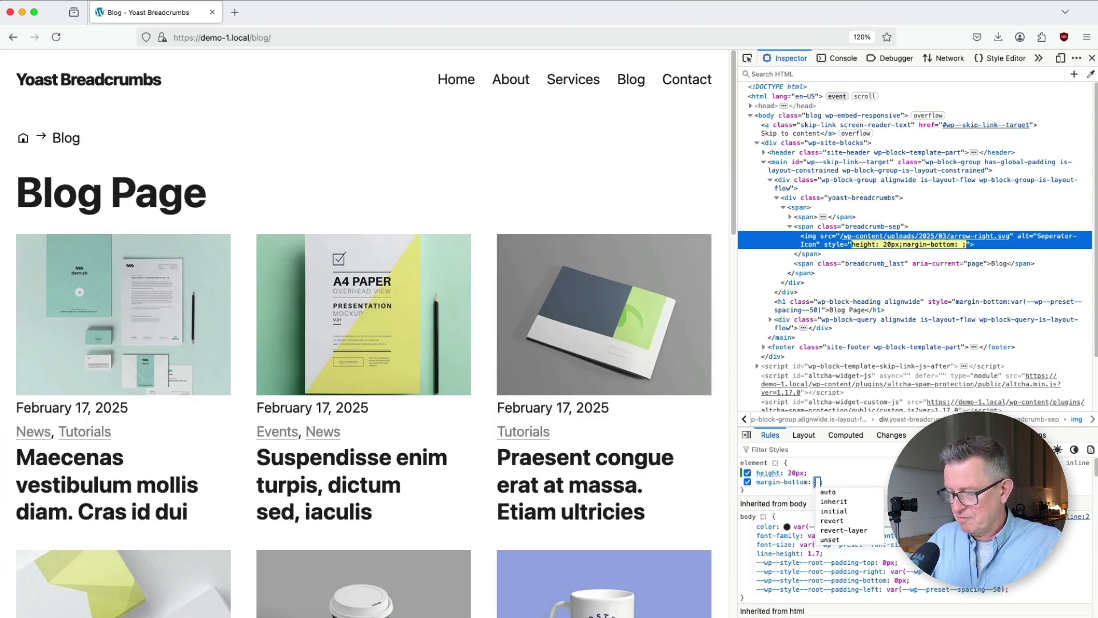
text(-4)
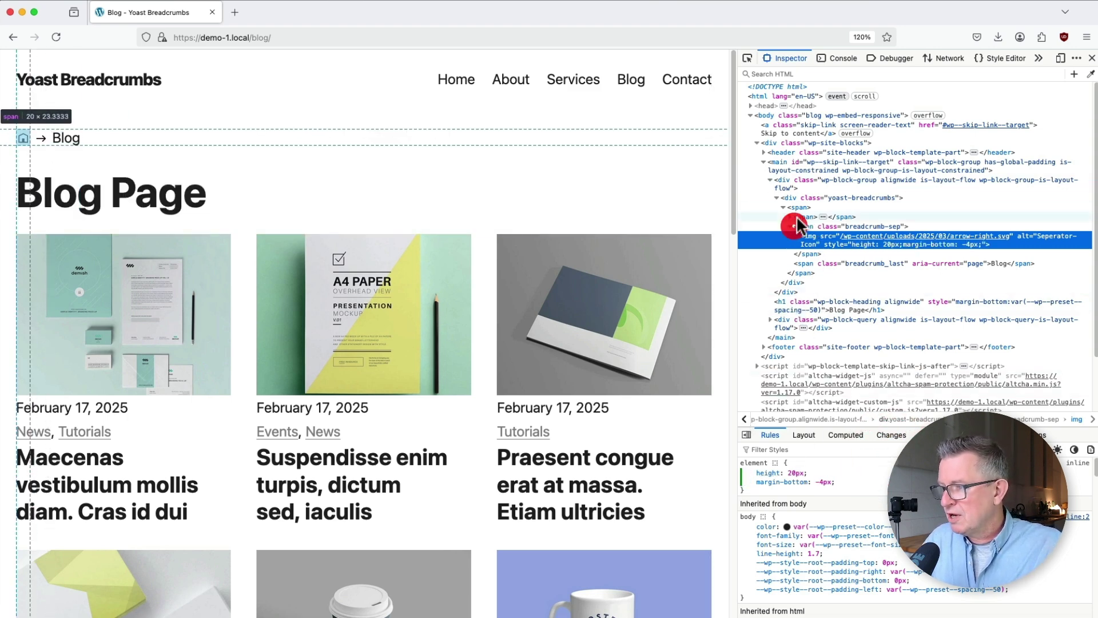
Open the options for the breadcrumb-sep span in the Inspector markup
click(793, 226)
right_click(792, 226)
key(super+Tab)
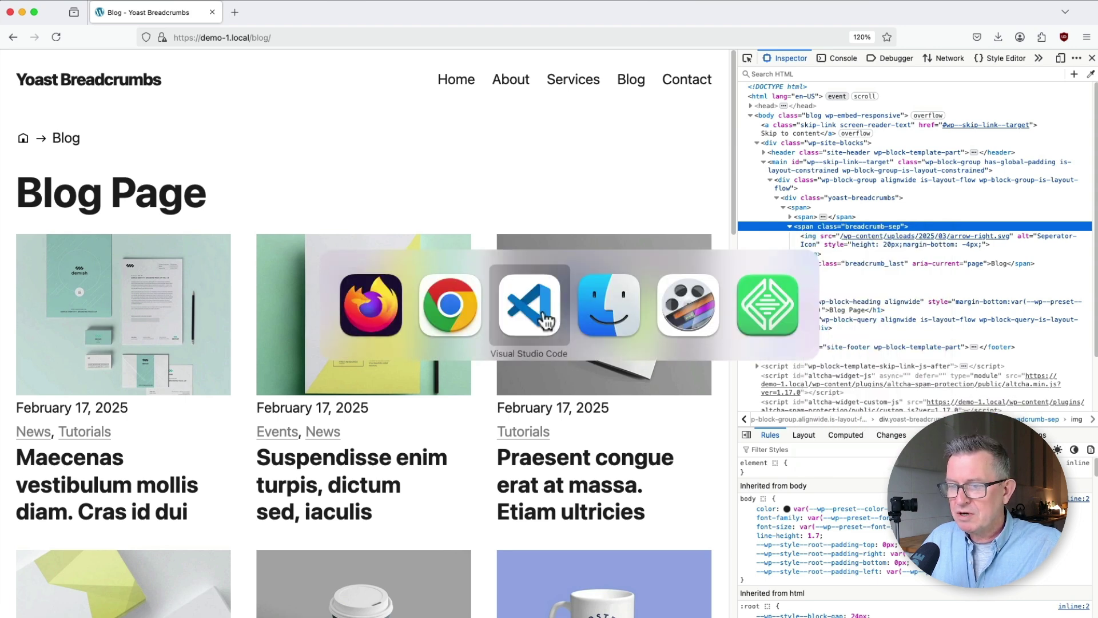
Replace the Separator value with the arrow span styled height 20px, margin-bottom -4px, and save
click(450, 304)
double_click(573, 128)
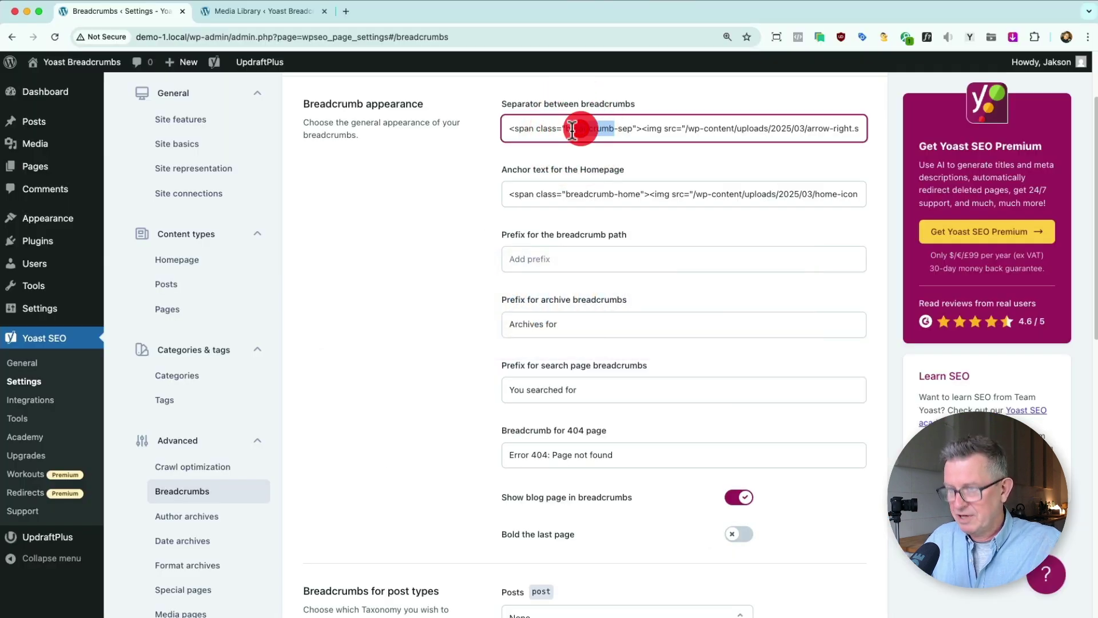
key(super+a)
text(<span class="breadcrumb-sep"><img src="/wp-content/uploads/2025/03/arrow-right.svg" alt="Seperator-Icon" style="height: 20px;margin-bottom: -4px;"></span>)
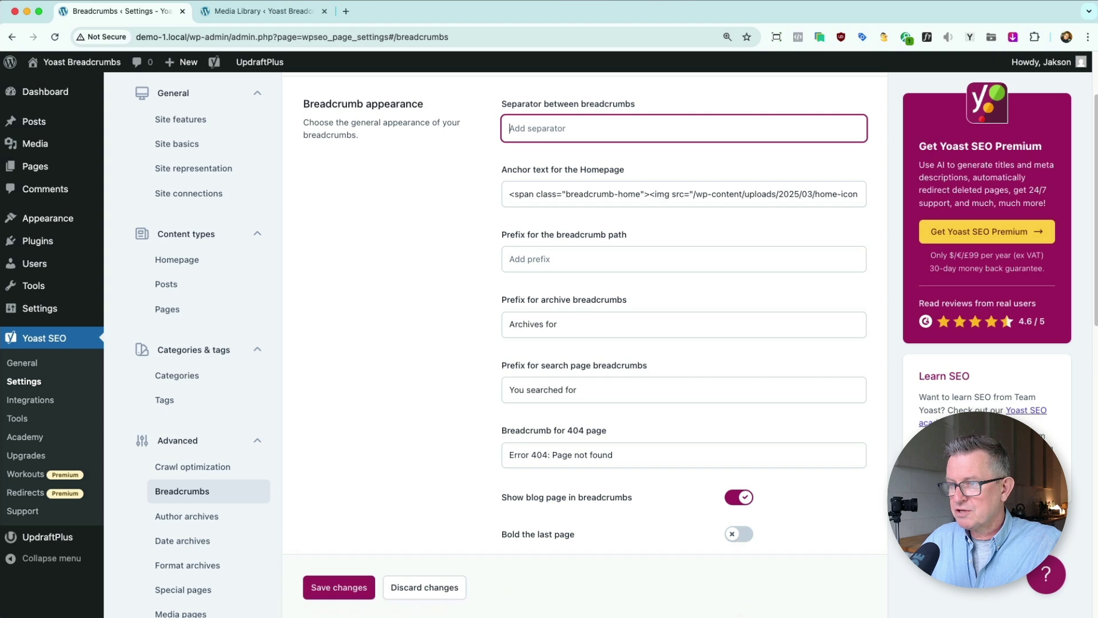
click(328, 587)
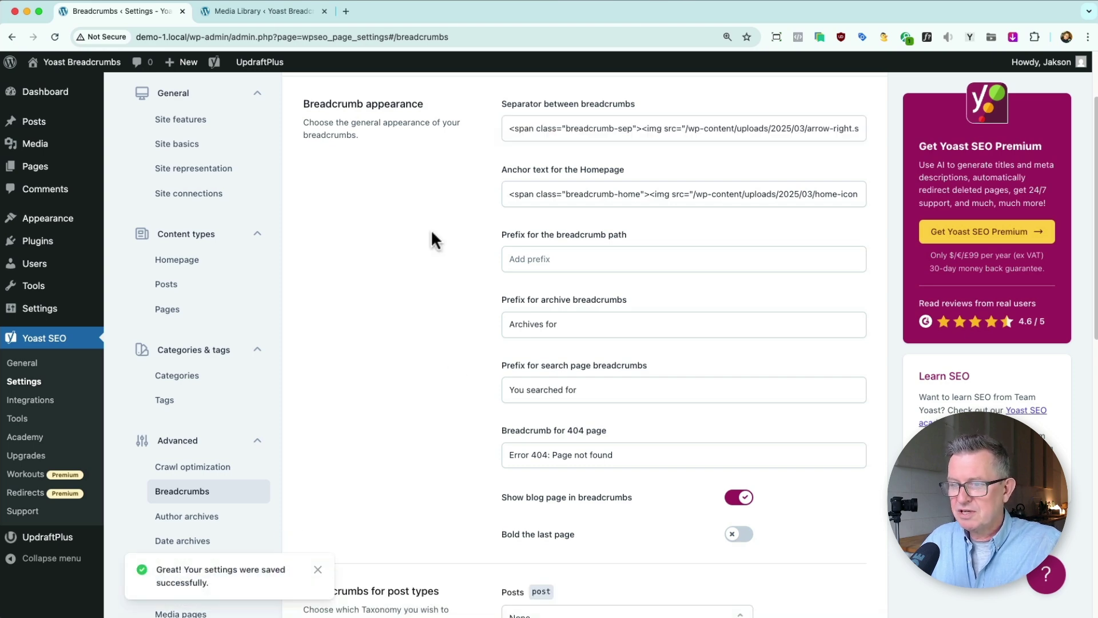
key(super+Tab)
From the 'Maecenas vestibulum mollis diam' post, follow its Tutorials category link to the archive
click(182, 306)
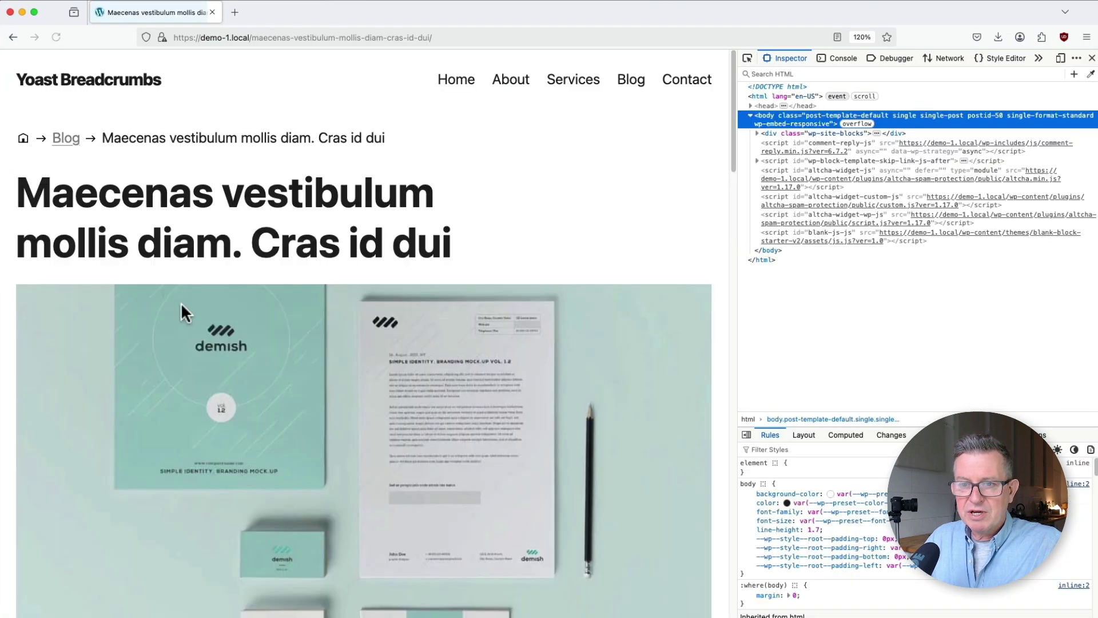
scroll(324, 400, down, 5)
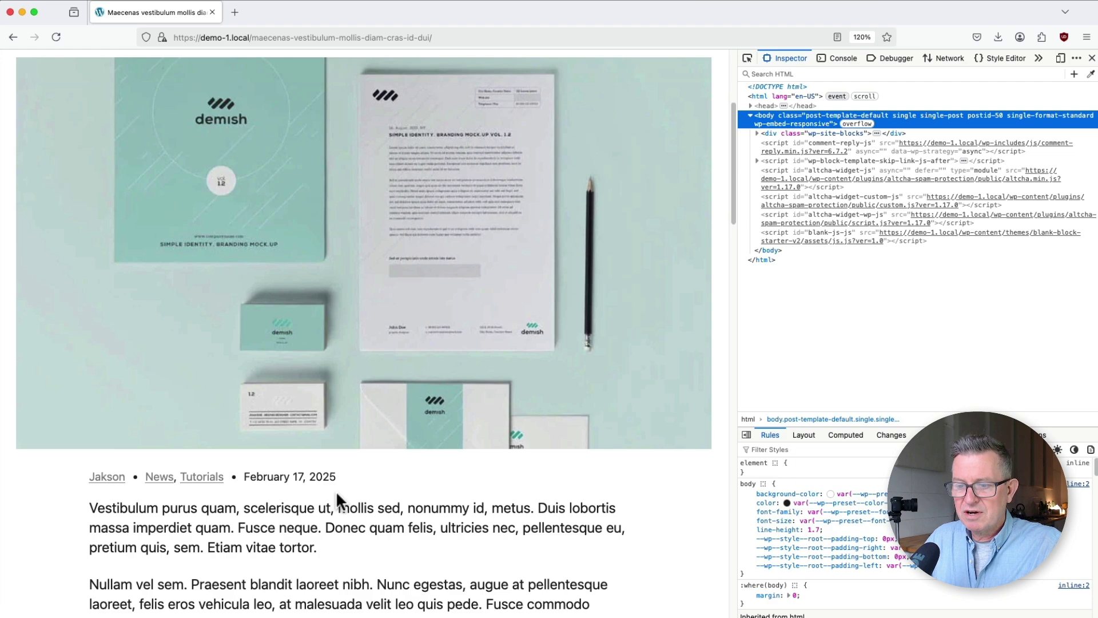
click(214, 410)
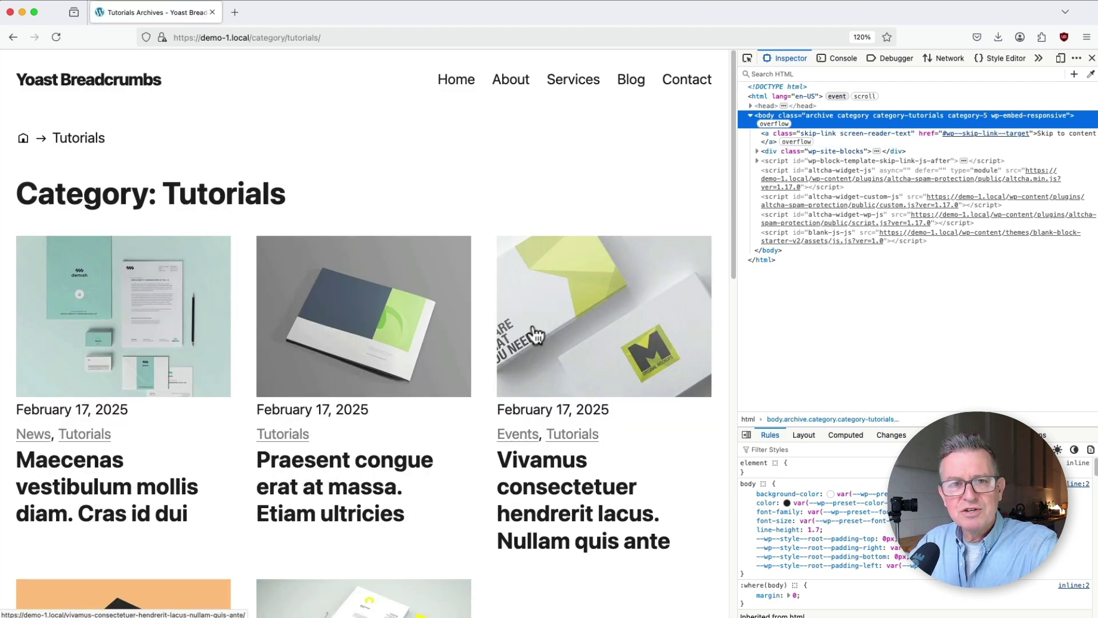